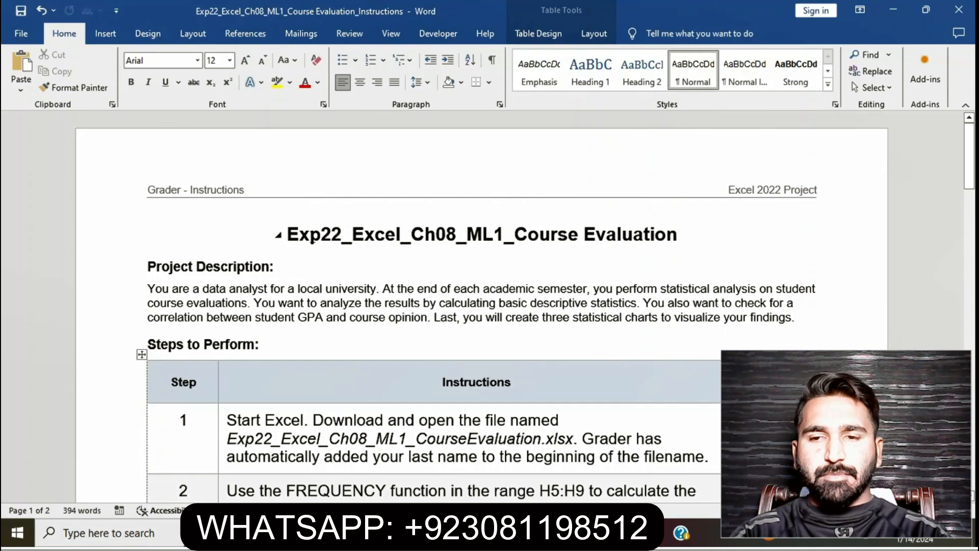
Highlight the document title "Exp22_Excel_Ch08_ML1_Course Evaluation" in yellow.
{"action": "left_click_drag", "start_coordinate": [288, 237], "coordinate": [623, 236]}
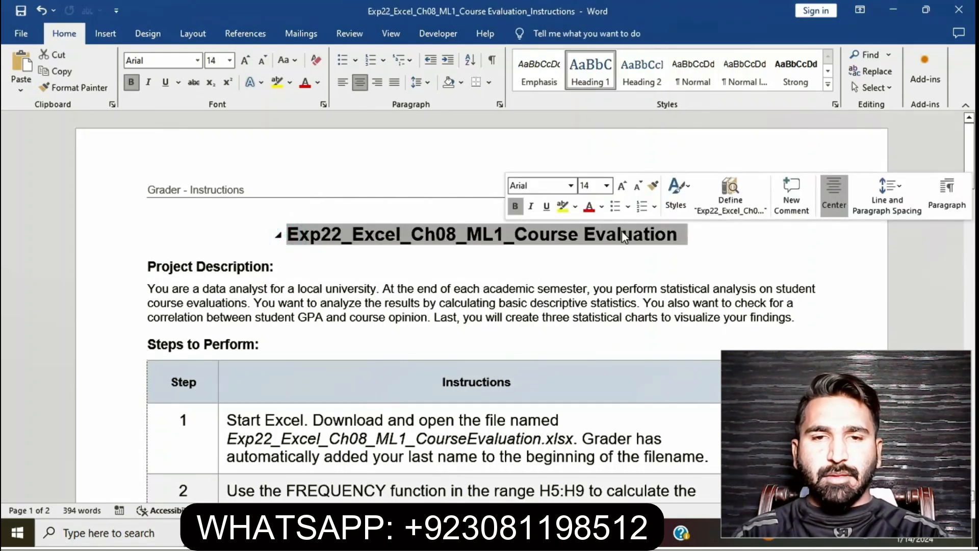
{"action": "left_click", "coordinate": [560, 209]}
{"action": "left_click", "coordinate": [565, 317]}
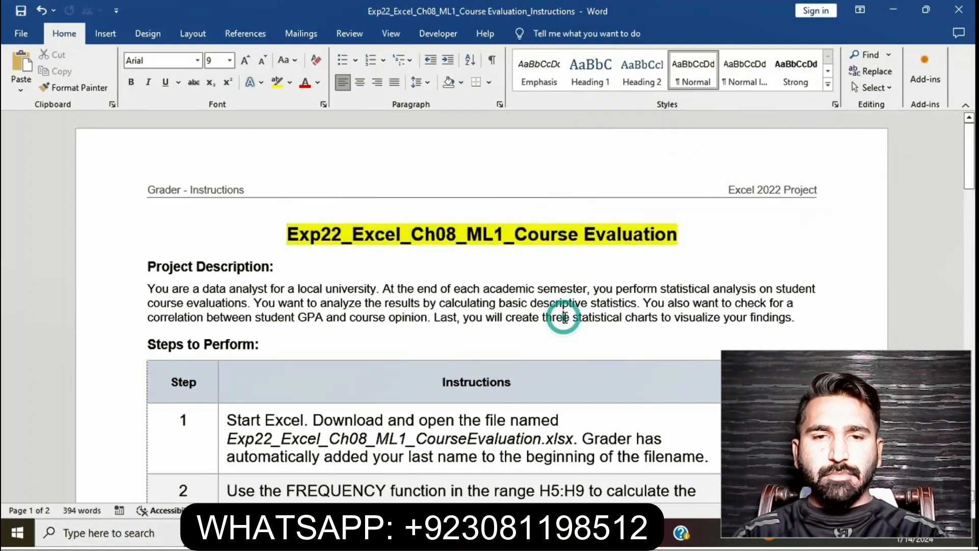
Highlight the step 1 instruction in the Steps to Perform table in yellow and read it through.
{"action": "scroll", "coordinate": [565, 317], "scroll_direction": "down", "scroll_amount": 5}
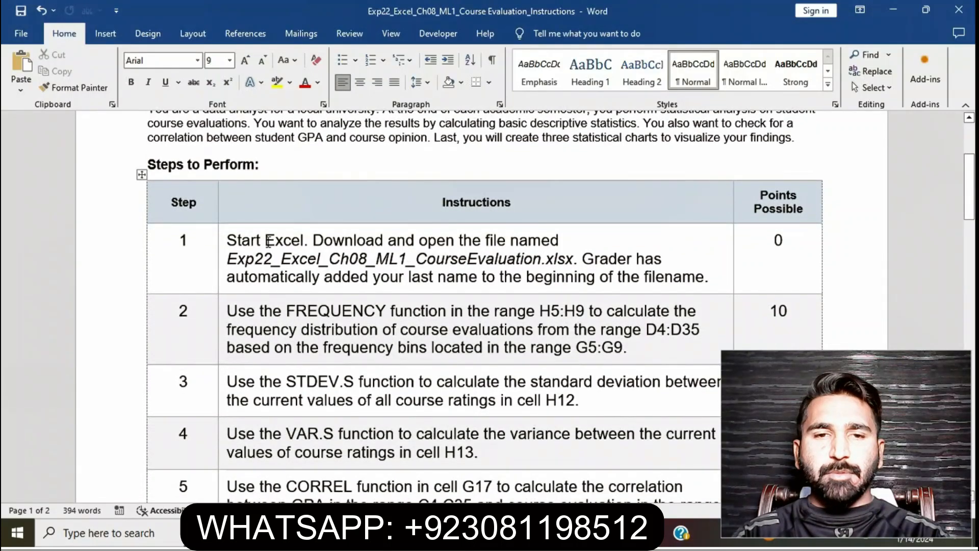
{"action": "left_click", "coordinate": [223, 245]}
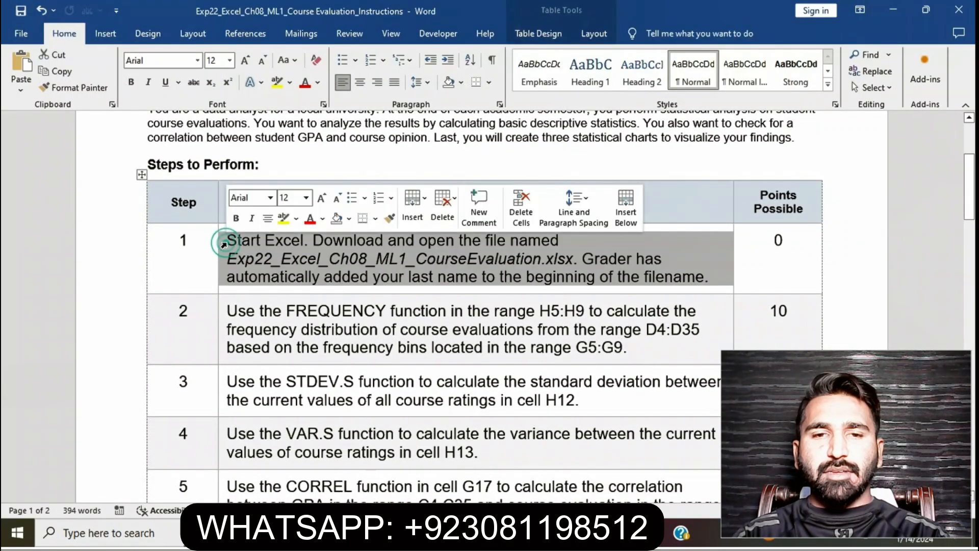
{"action": "left_click", "coordinate": [281, 226]}
{"action": "left_click", "coordinate": [347, 267]}
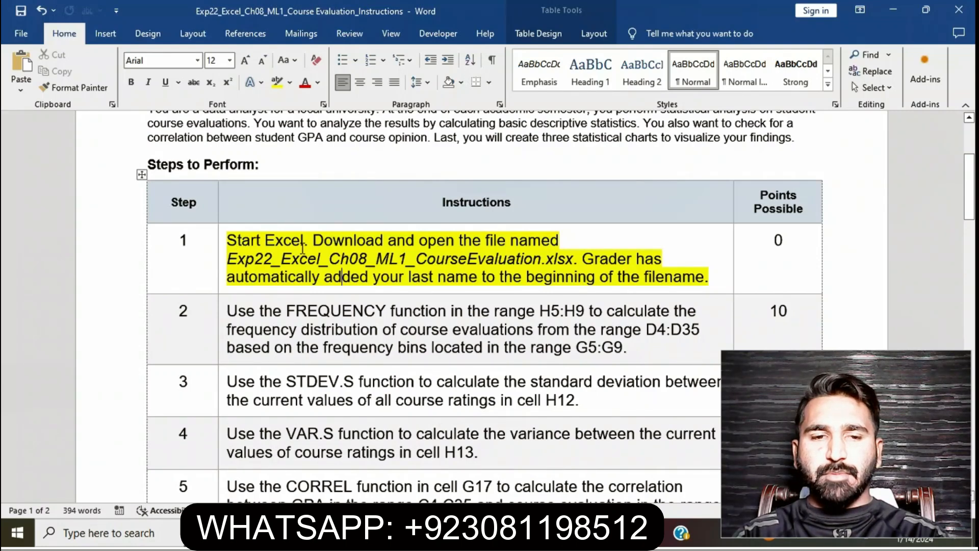
{"action": "left_click_drag", "start_coordinate": [226, 240], "coordinate": [709, 278]}
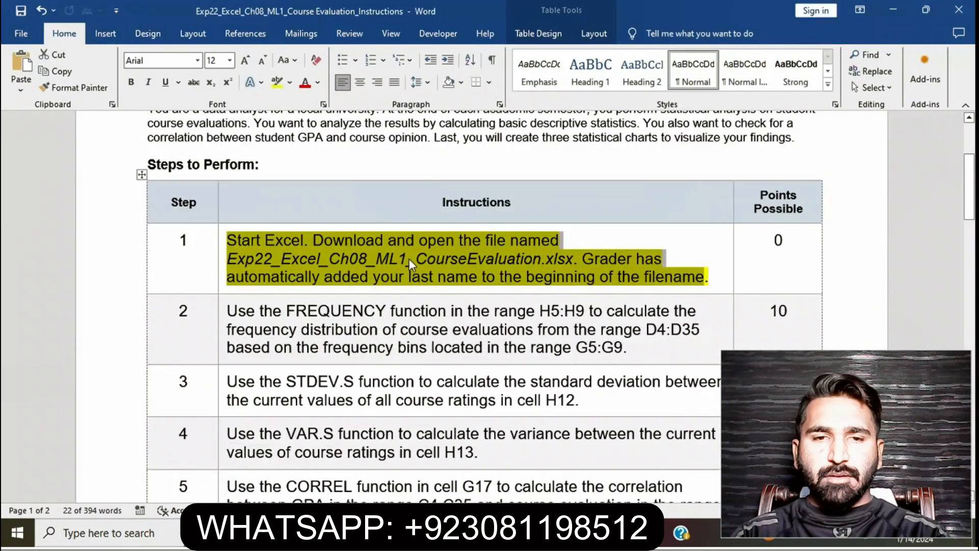
{"action": "left_click", "coordinate": [402, 255]}
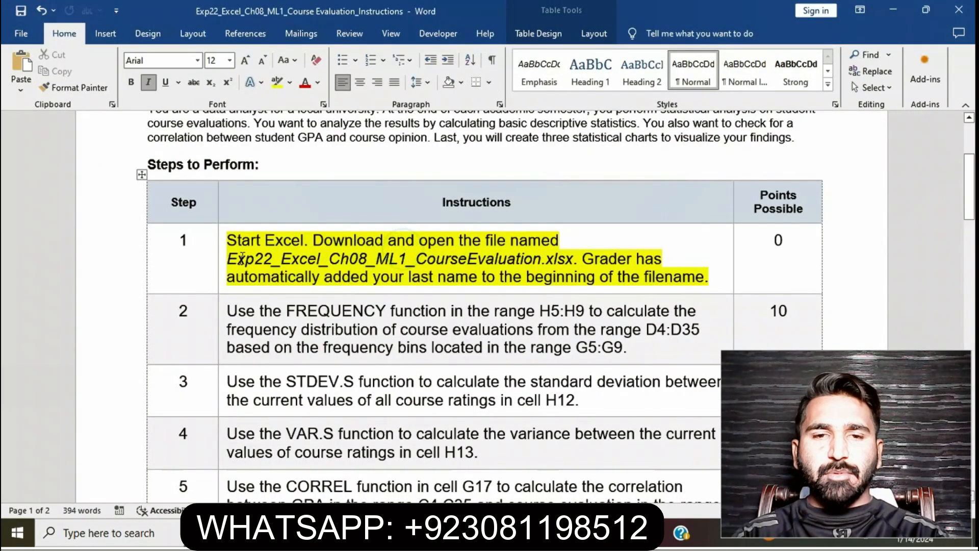
Move the yellow highlight from the step 1 instruction to the step 2 instruction about the FREQUENCY function and read it.
{"action": "left_click", "coordinate": [223, 249]}
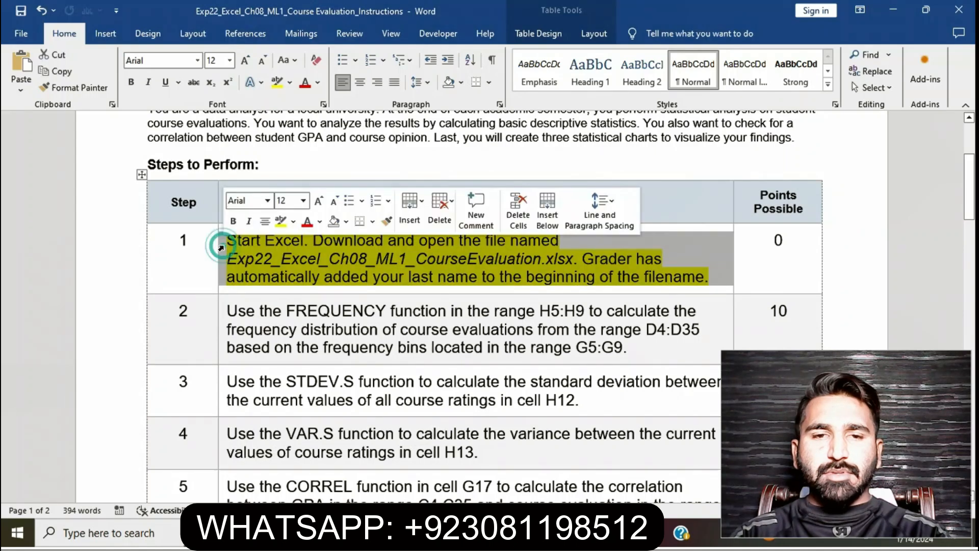
{"action": "left_click", "coordinate": [279, 223]}
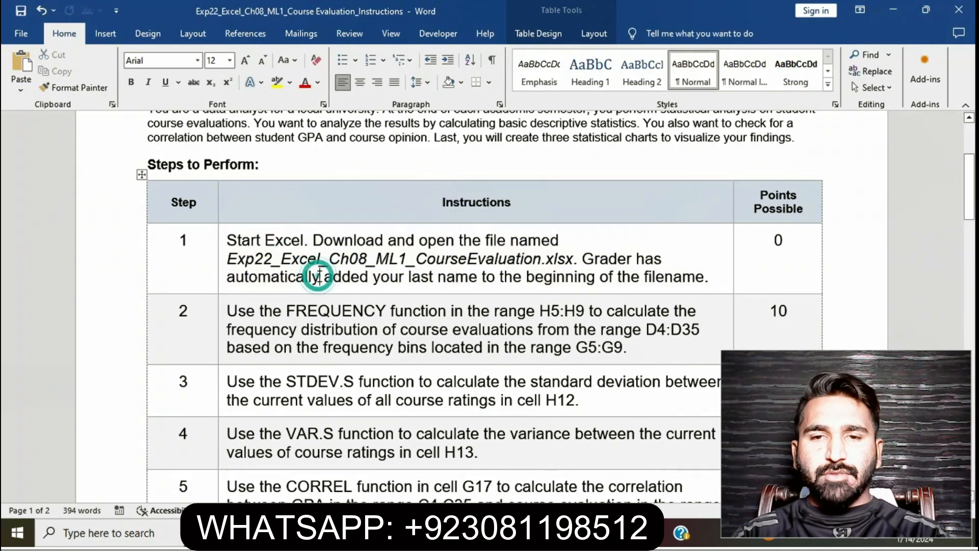
{"action": "scroll", "coordinate": [320, 276], "scroll_direction": "down", "scroll_amount": 1}
{"action": "scroll", "coordinate": [320, 275], "scroll_direction": "down", "scroll_amount": 2}
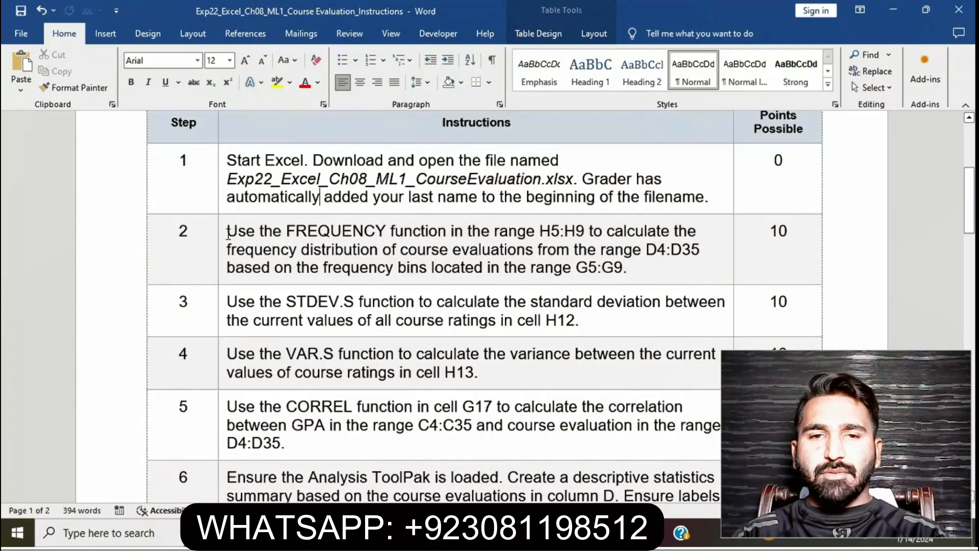
{"action": "left_click", "coordinate": [222, 234]}
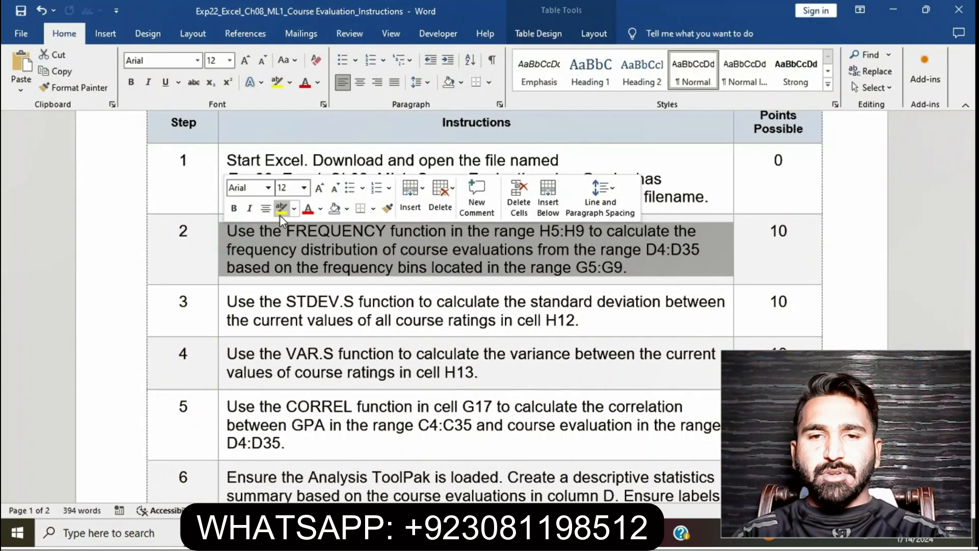
{"action": "left_click", "coordinate": [280, 215]}
{"action": "left_click", "coordinate": [311, 267]}
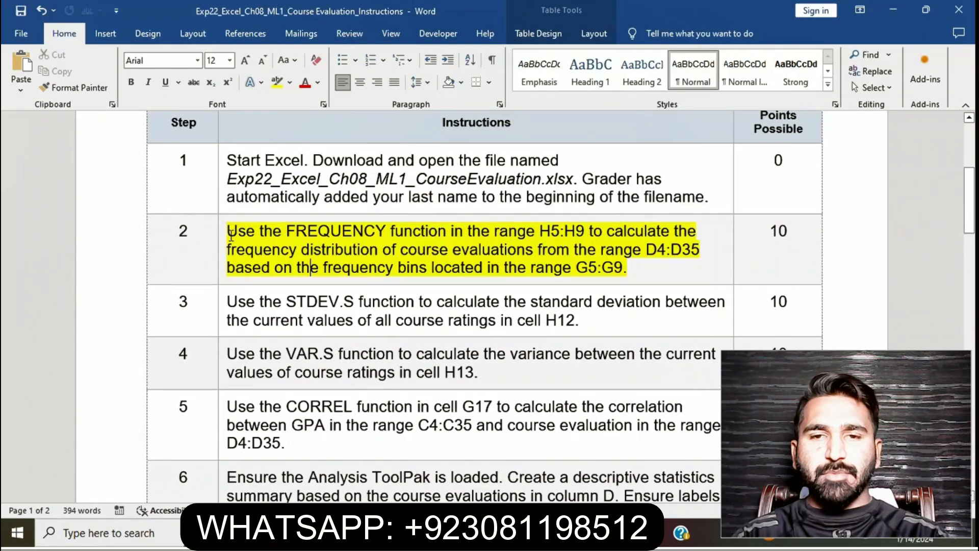
{"action": "left_click_drag", "start_coordinate": [231, 235], "coordinate": [628, 268]}
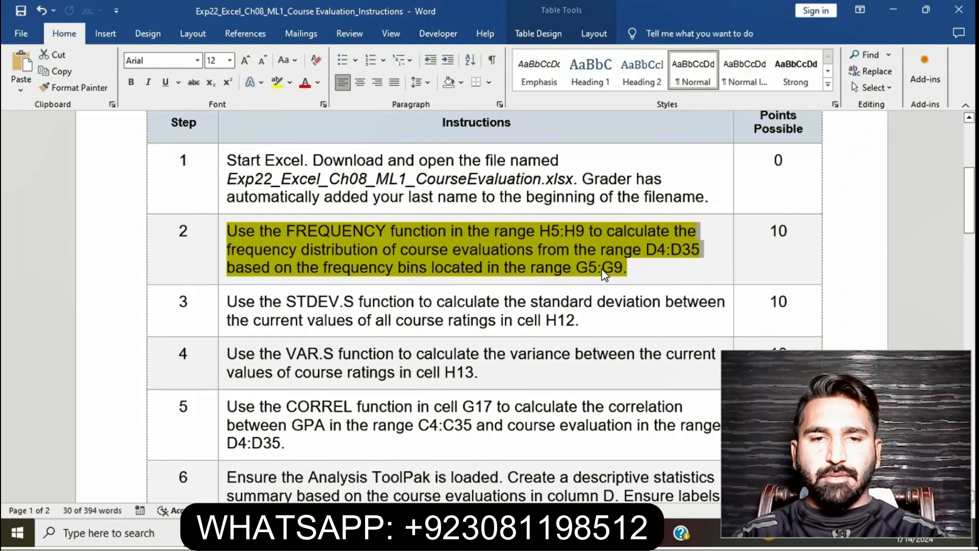
Switch to the Excel workbook and enter =FREQUENCY(D4:D35,G5:G9) in cell H5 of the Frequency Distribution table.
{"action": "left_click", "coordinate": [416, 533]}
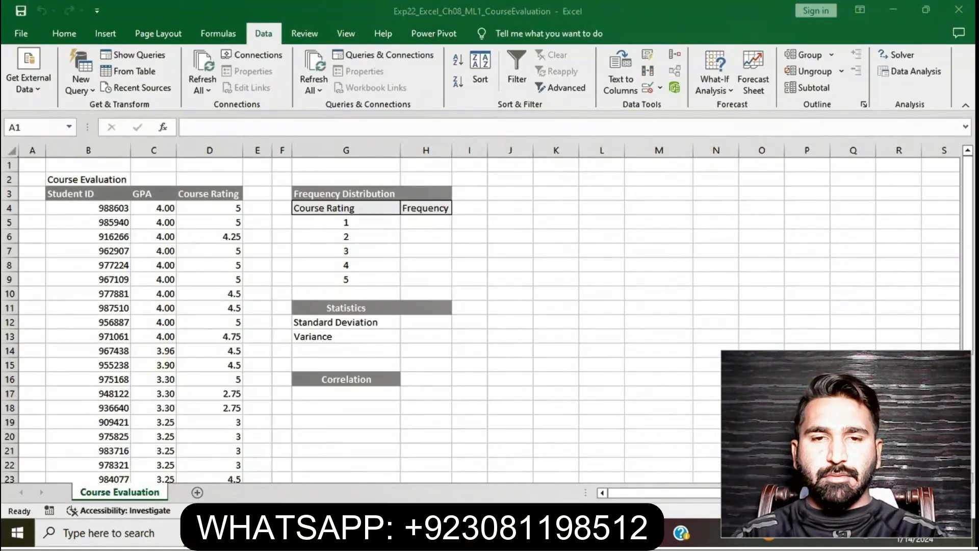
{"action": "left_click", "coordinate": [418, 227]}
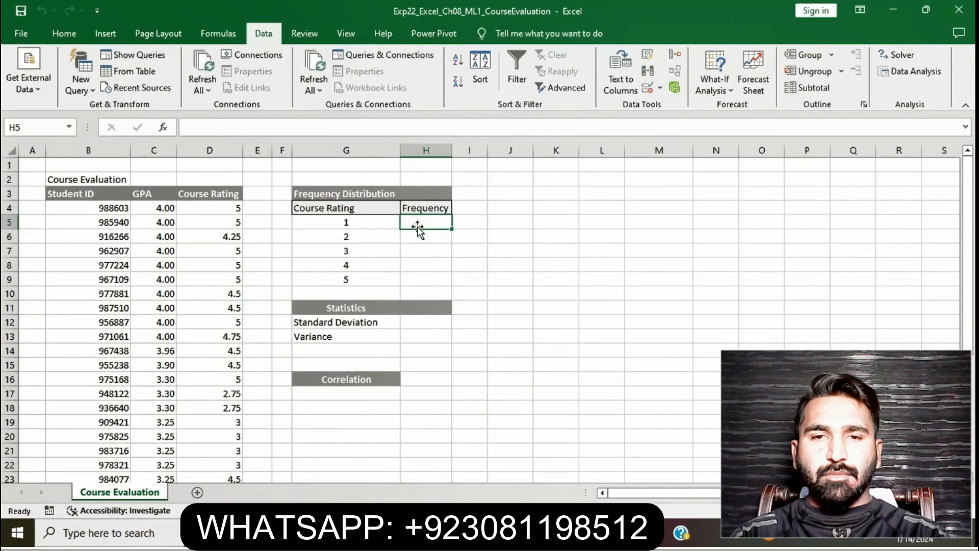
{"action": "type", "text": "="}
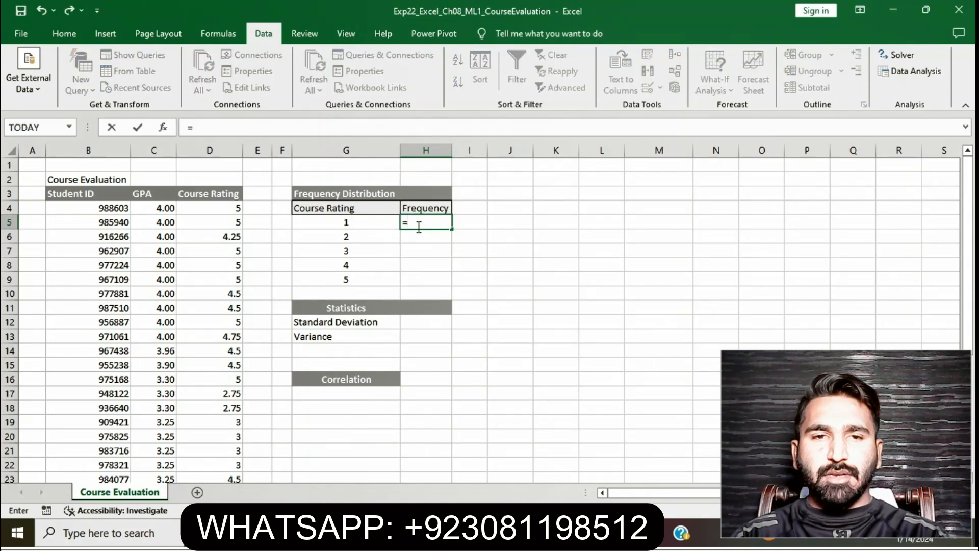
{"action": "type", "text": "FREQUENCY"}
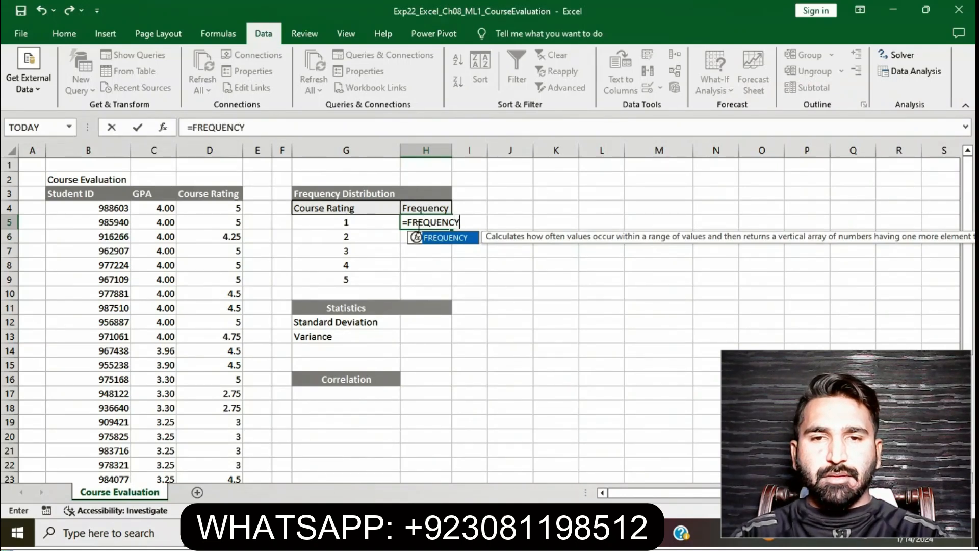
{"action": "type", "text": "("}
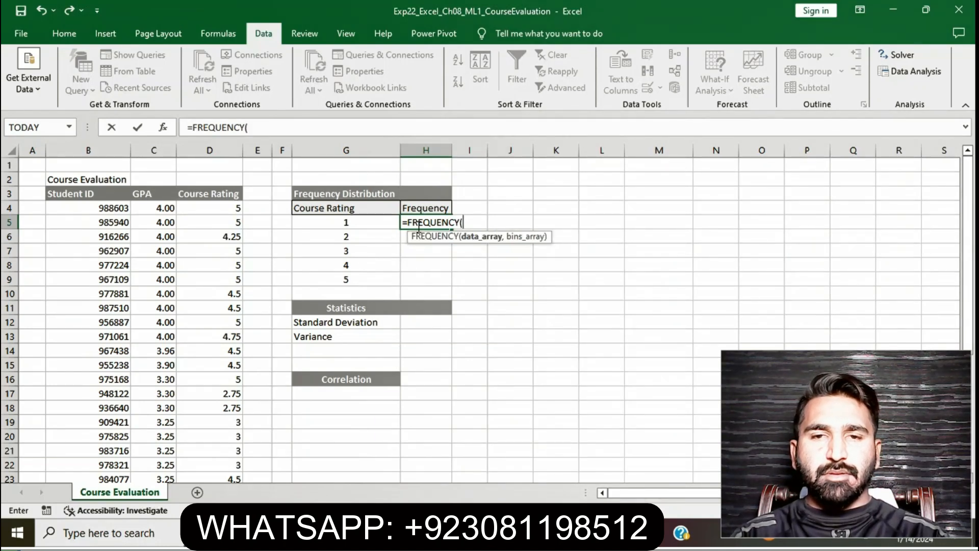
{"action": "left_click_drag", "start_coordinate": [222, 205], "coordinate": [240, 413]}
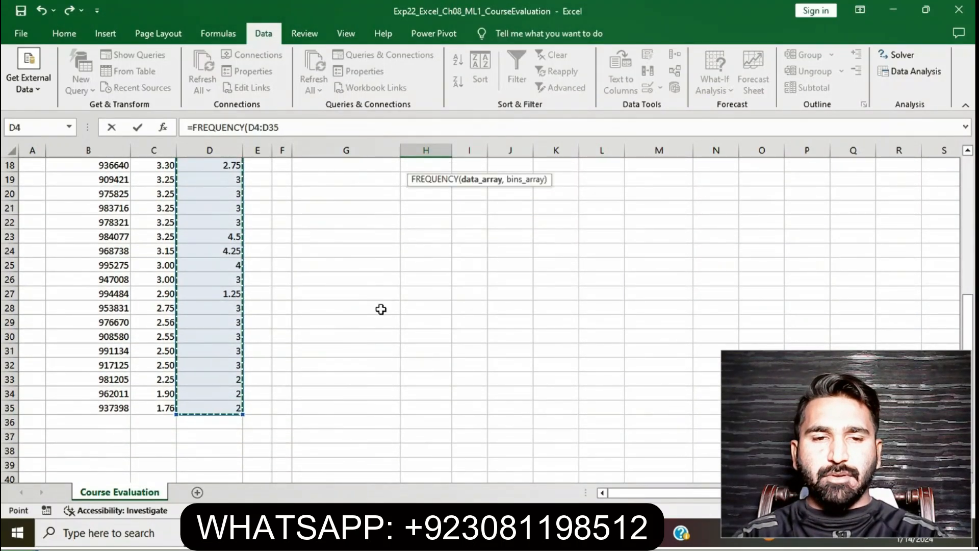
{"action": "scroll", "coordinate": [381, 309], "scroll_direction": "up", "scroll_amount": 6}
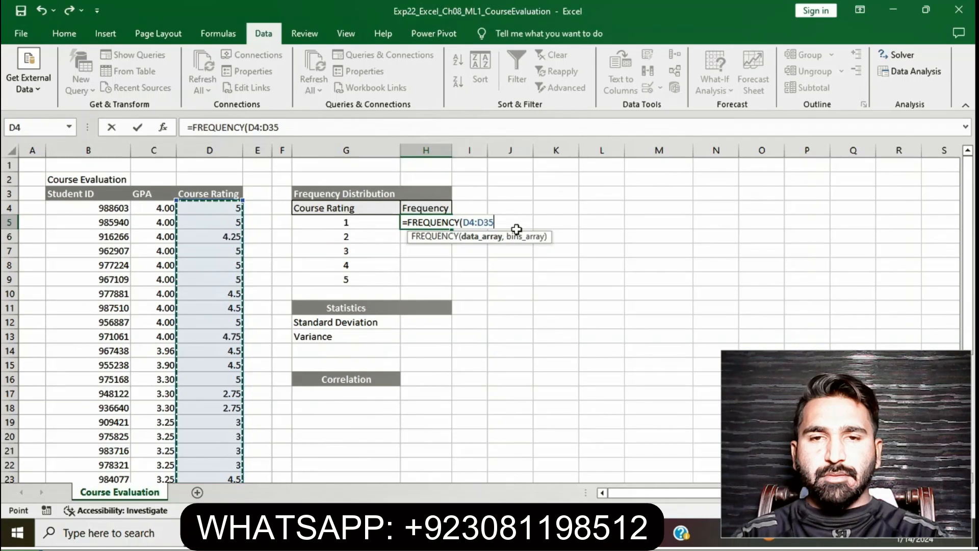
{"action": "type", "text": ","}
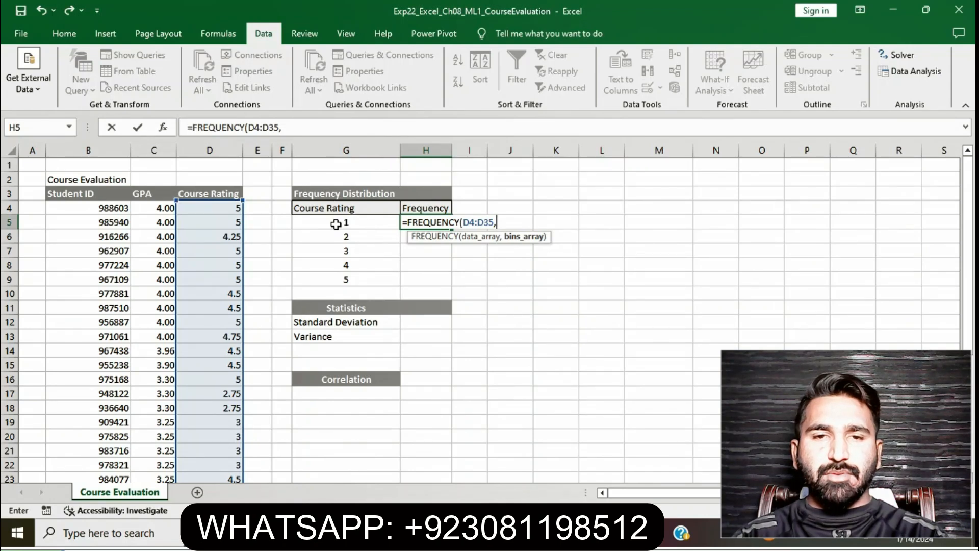
{"action": "left_click_drag", "start_coordinate": [336, 224], "coordinate": [336, 277]}
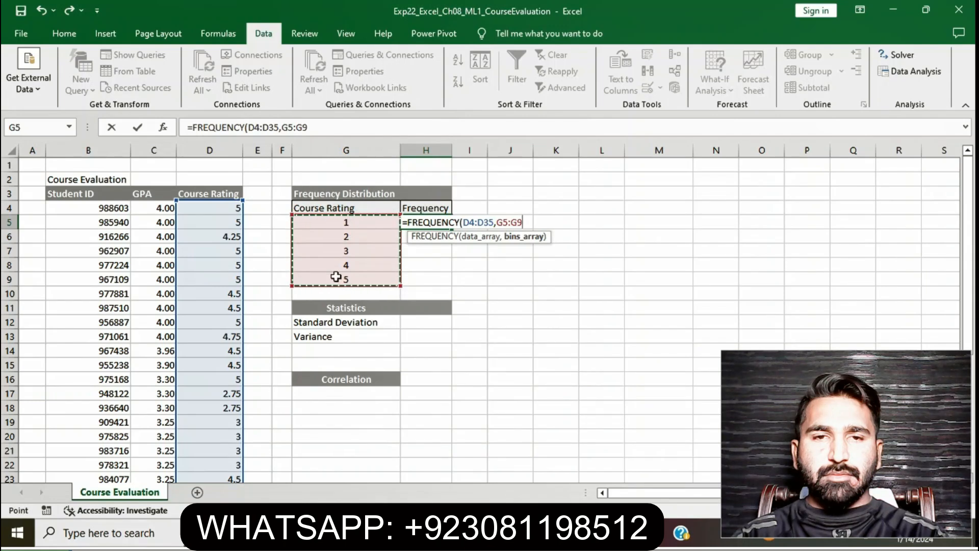
{"action": "type", "text": ")"}
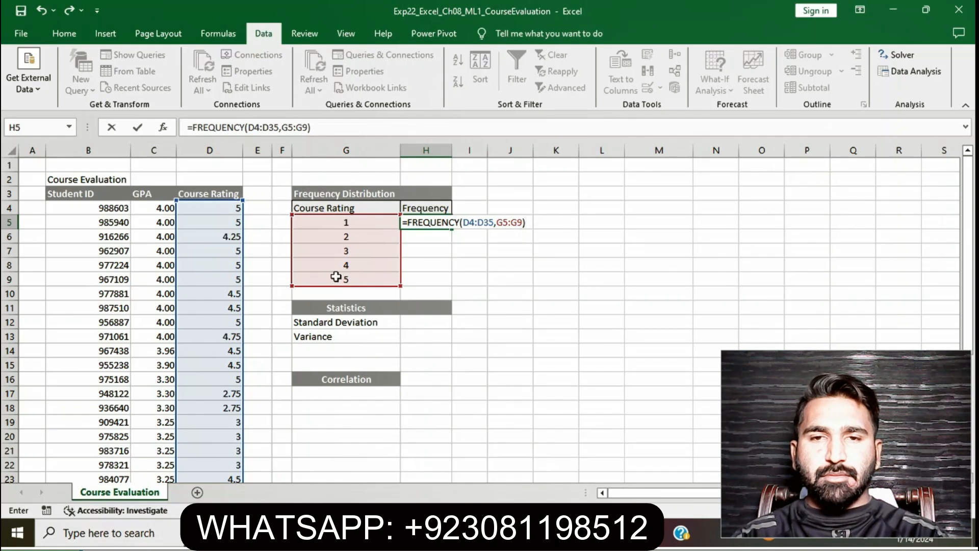
{"action": "key", "text": "Return"}
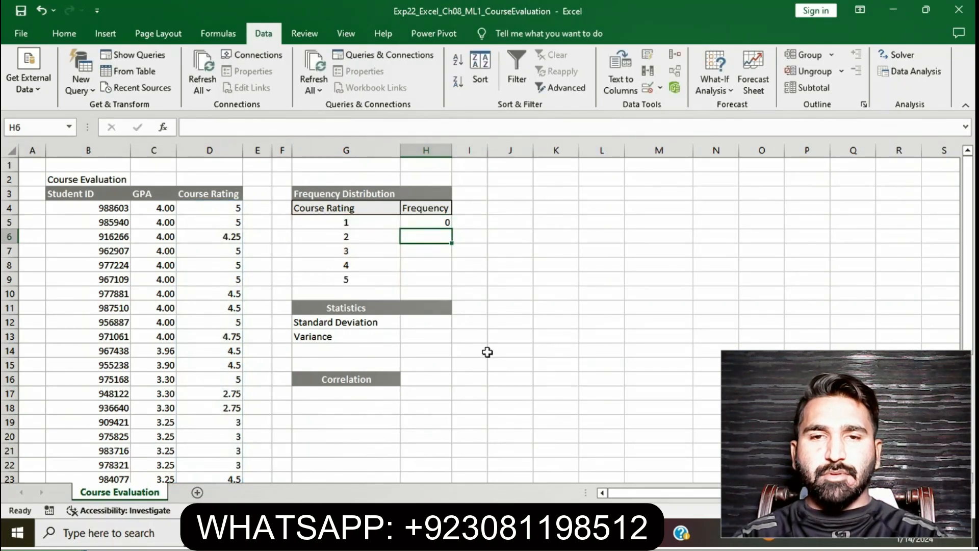
Return to the Word instructions, move the yellow highlight from step 2 to the step 3 STDEV.S instruction, and read it.
{"action": "key", "text": "alt+Tab"}
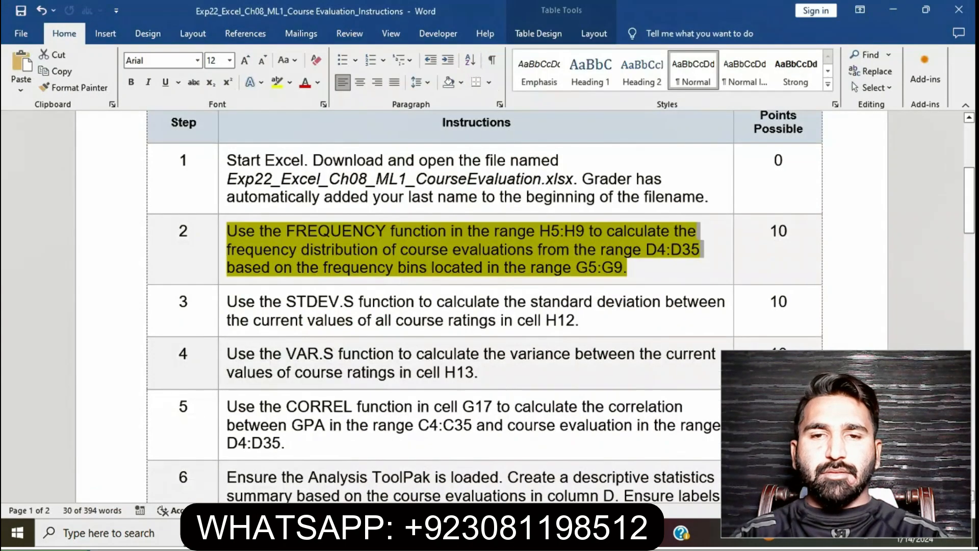
{"action": "left_click", "coordinate": [463, 250]}
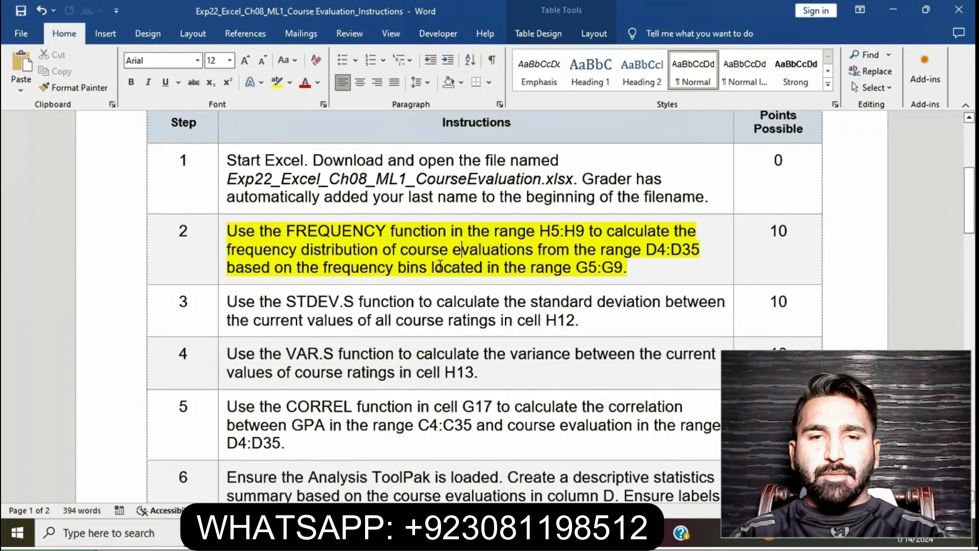
{"action": "left_click", "coordinate": [222, 236]}
{"action": "left_click", "coordinate": [311, 260]}
{"action": "scroll", "coordinate": [311, 260], "scroll_direction": "down", "scroll_amount": 3}
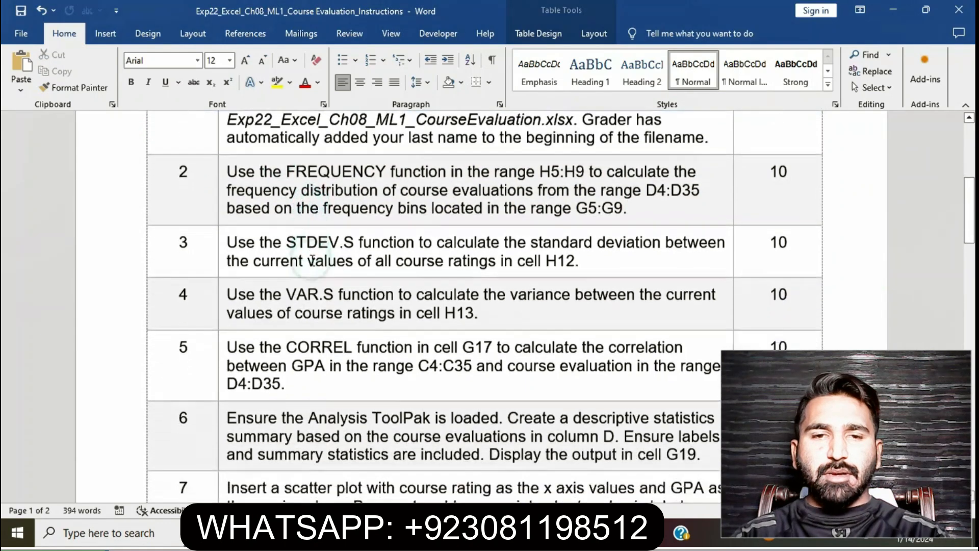
{"action": "left_click", "coordinate": [220, 224]}
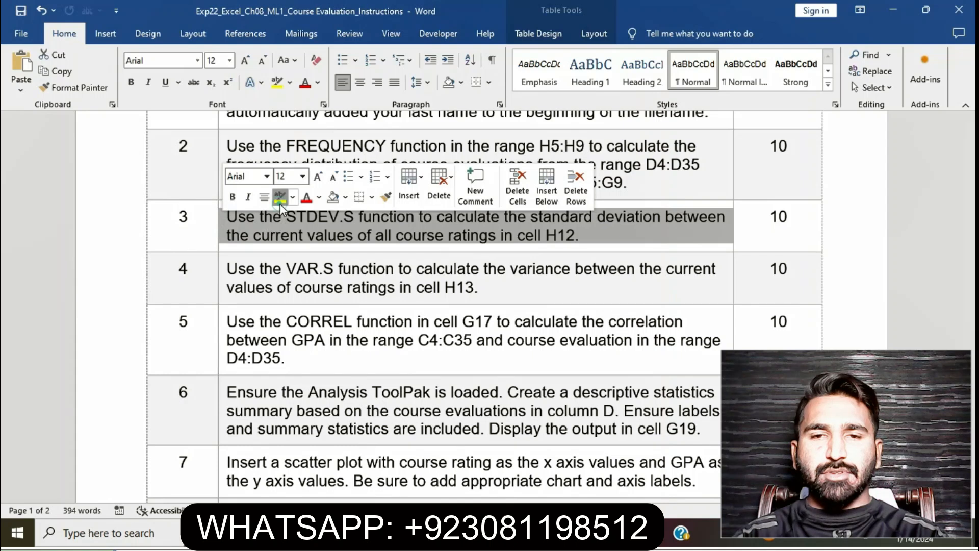
{"action": "left_click", "coordinate": [280, 204]}
{"action": "left_click", "coordinate": [295, 221]}
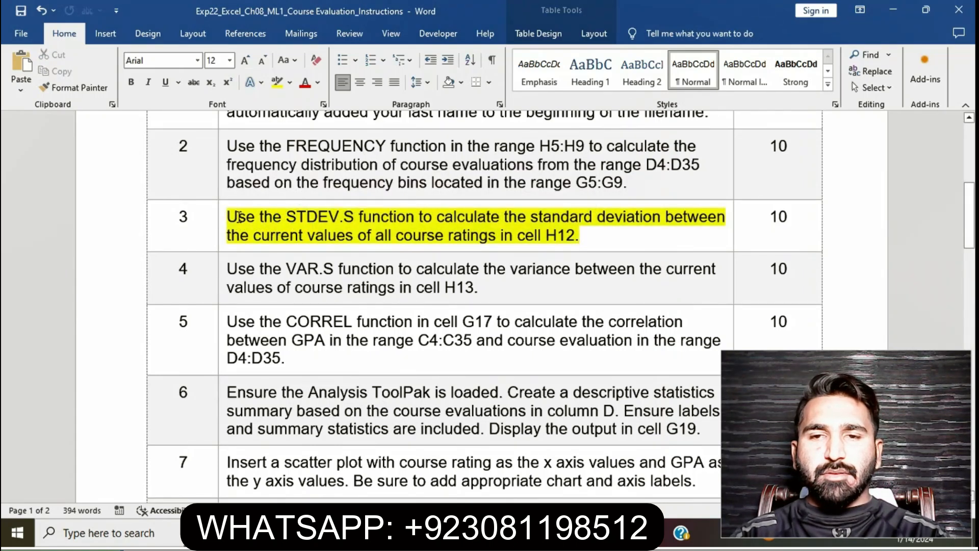
{"action": "left_click_drag", "start_coordinate": [232, 217], "coordinate": [610, 236]}
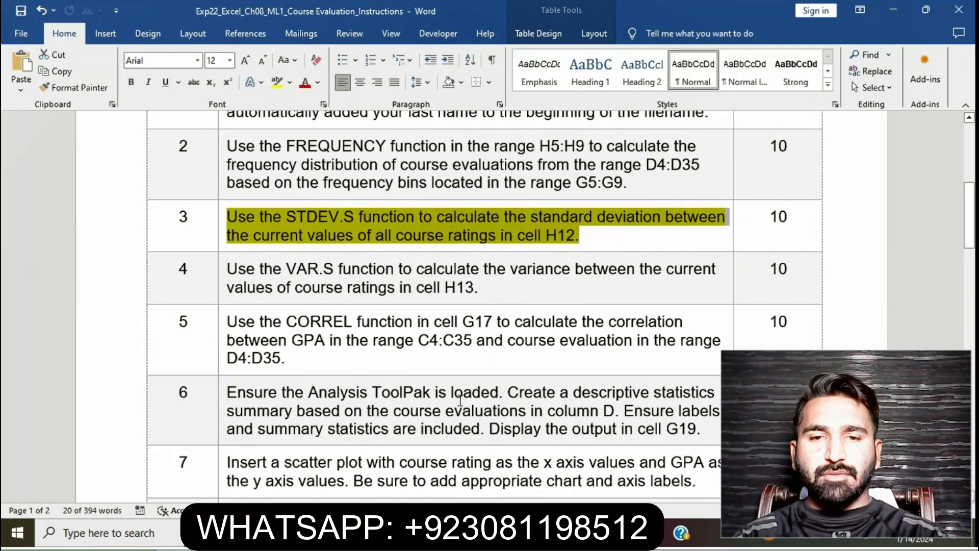
Switch to the Excel workbook and enter =STDEV.S(D4:D35) in cell H12 for the standard deviation of the course ratings.
{"action": "key", "text": "alt+Tab"}
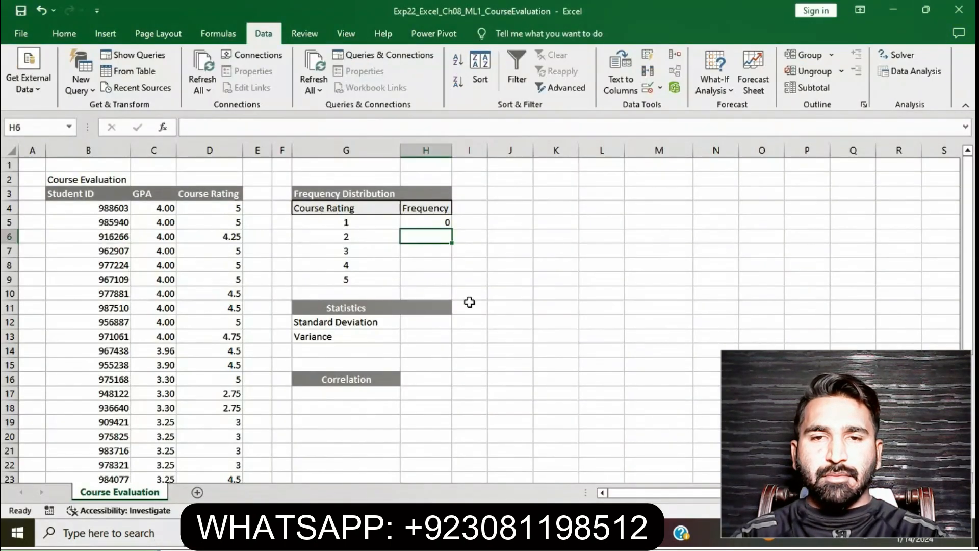
{"action": "left_click", "coordinate": [428, 321]}
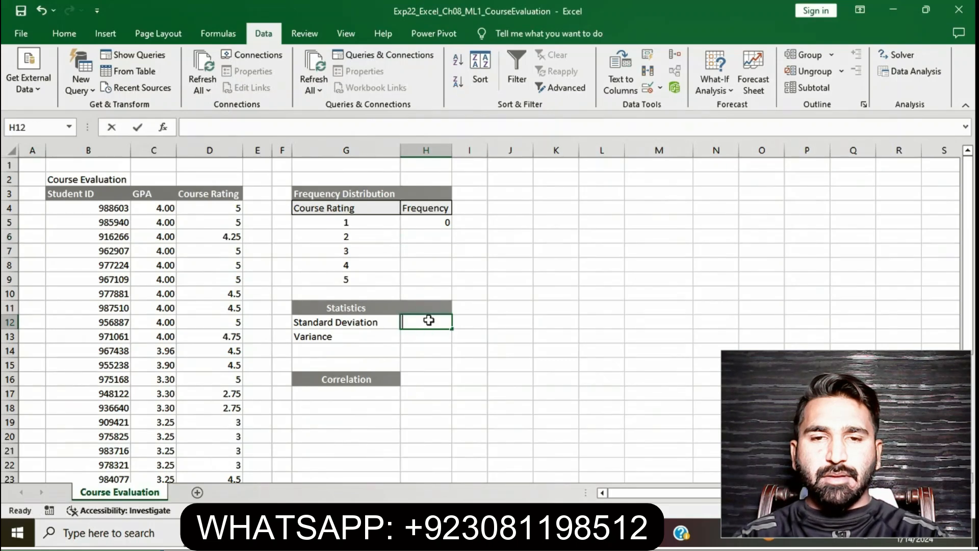
{"action": "type", "text": "="}
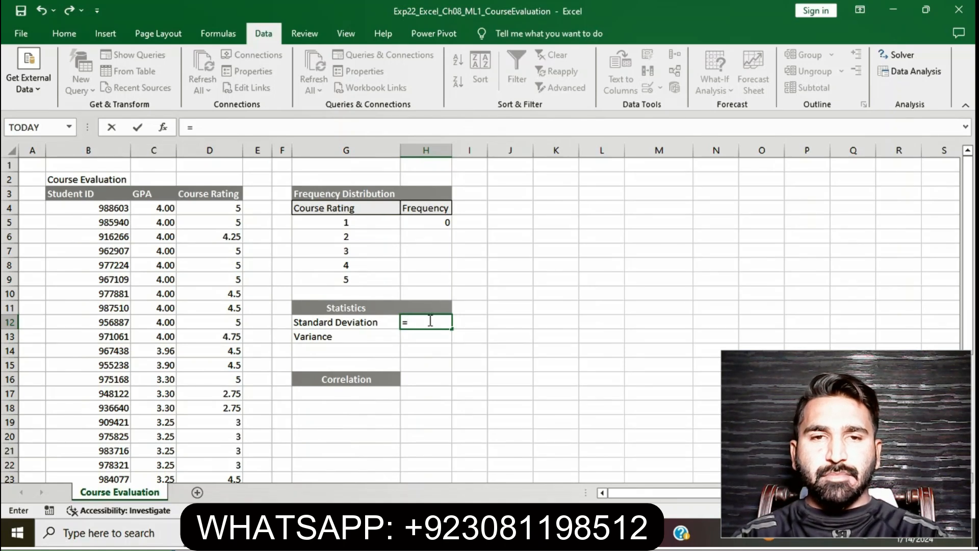
{"action": "type", "text": "STD"}
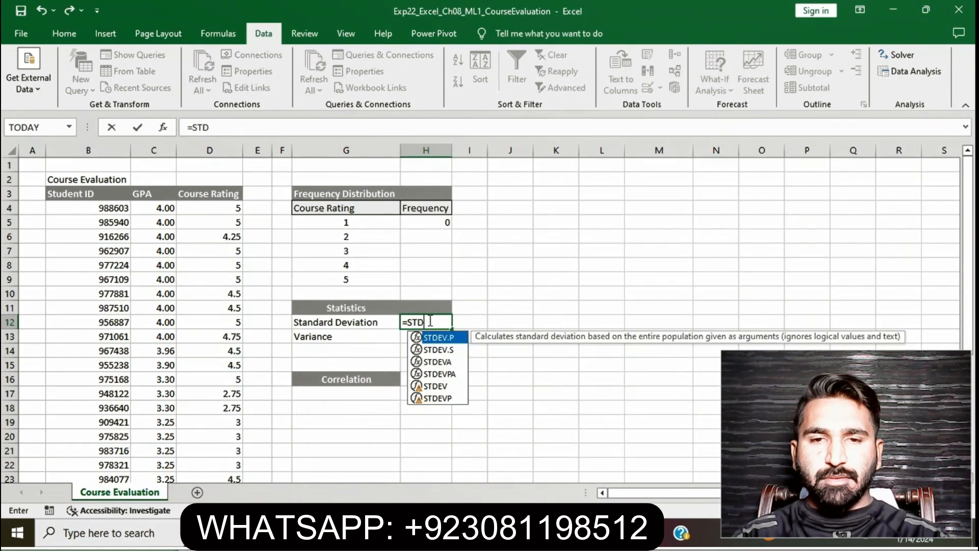
{"action": "type", "text": "V"}
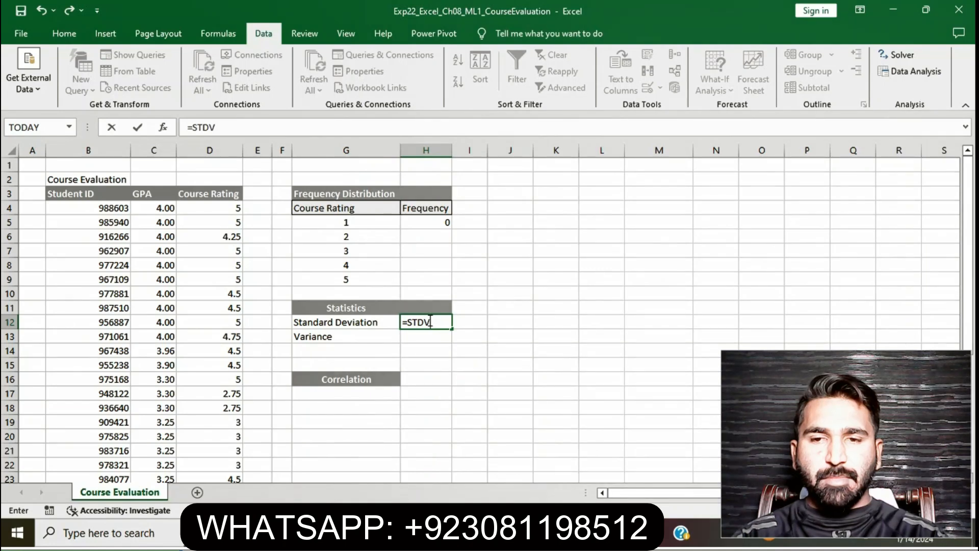
{"action": "key", "text": "BackSpace"}
{"action": "type", "text": "EV"}
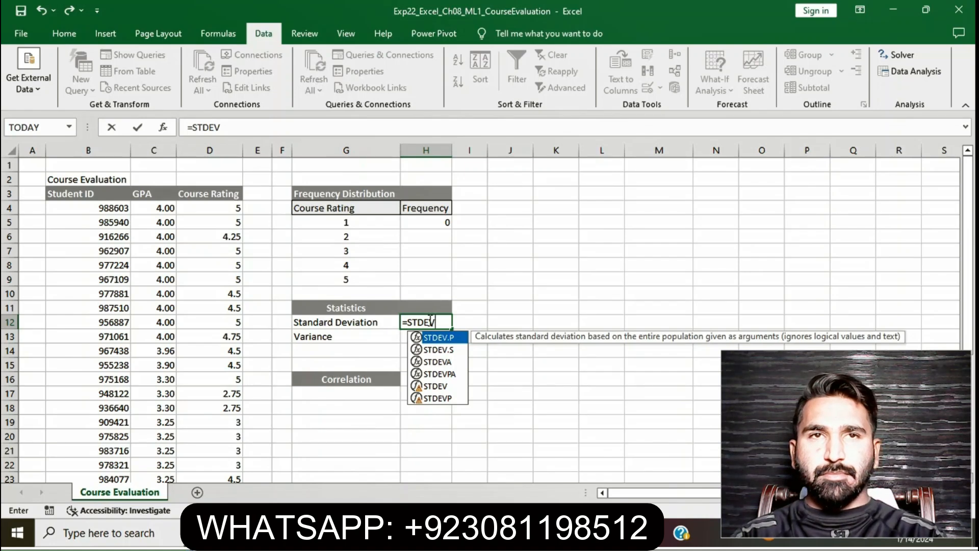
{"action": "type", "text": ".S"}
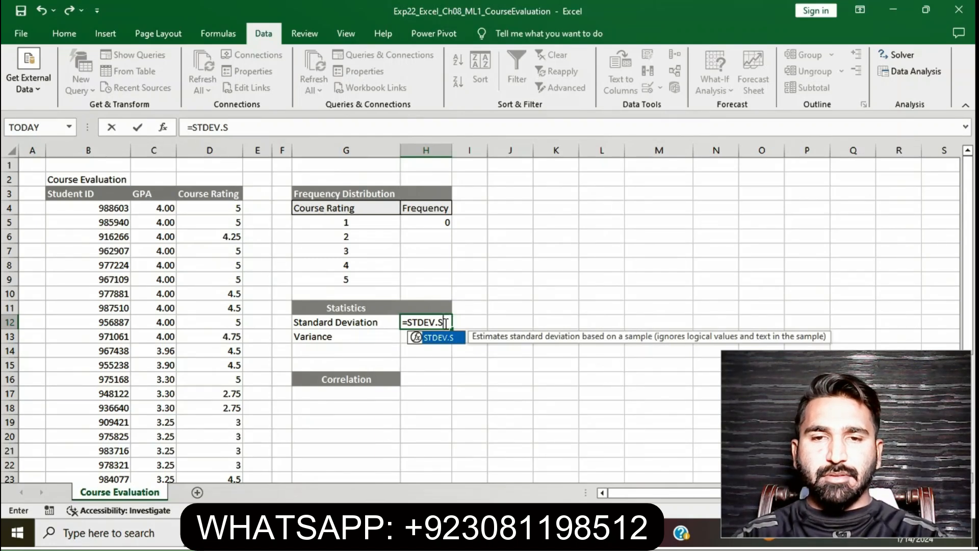
{"action": "type", "text": "("}
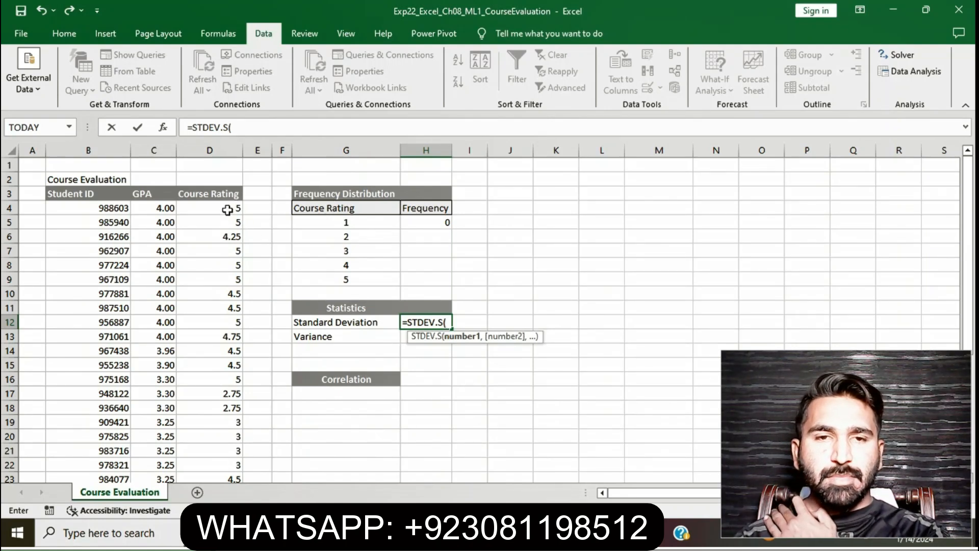
{"action": "left_click_drag", "start_coordinate": [227, 209], "coordinate": [230, 440]}
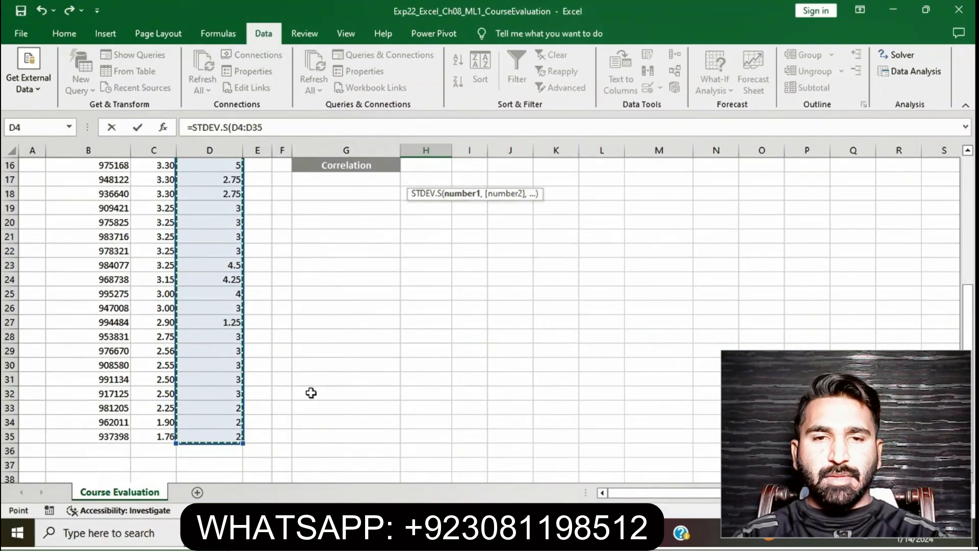
{"action": "scroll", "coordinate": [442, 314], "scroll_direction": "up", "scroll_amount": 5}
{"action": "scroll", "coordinate": [442, 313], "scroll_direction": "up", "scroll_amount": 1}
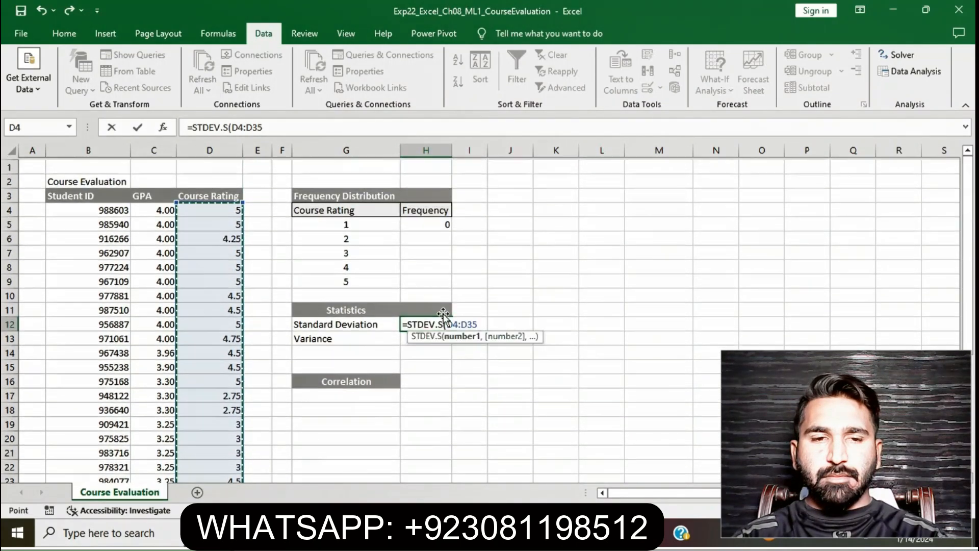
{"action": "type", "text": ")"}
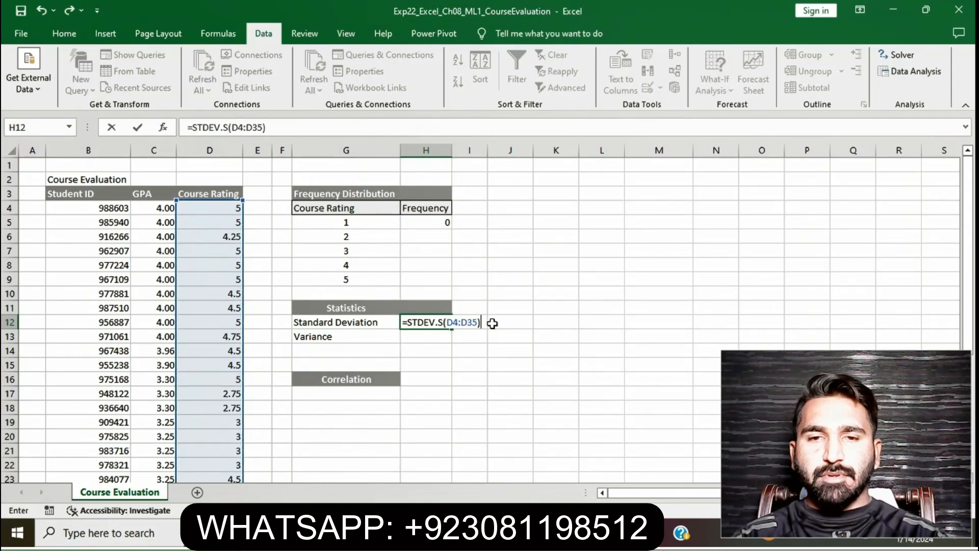
{"action": "key", "text": "Return"}
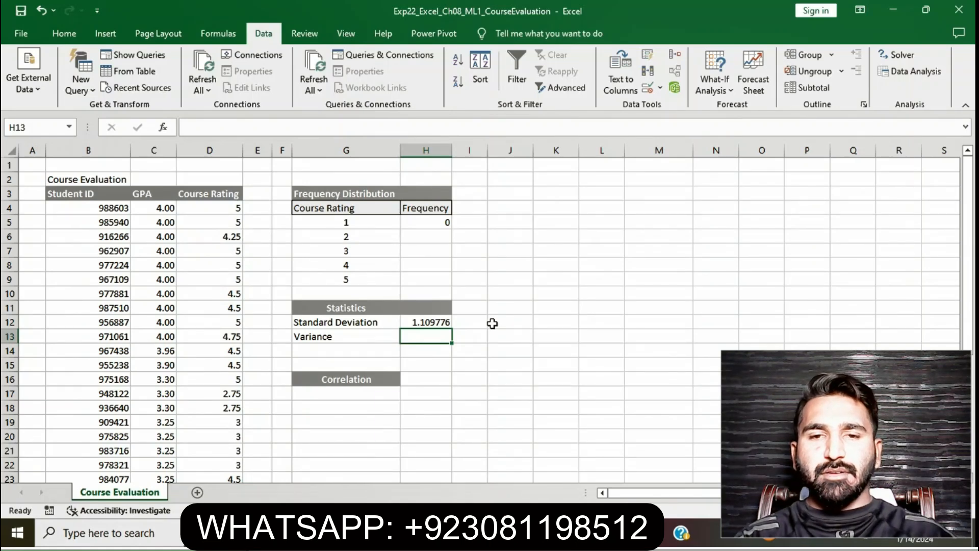
Return to the Word instructions, move the yellow highlight from step 3 to the step 4 VAR.S instruction, and read it.
{"action": "key", "text": "alt+Tab"}
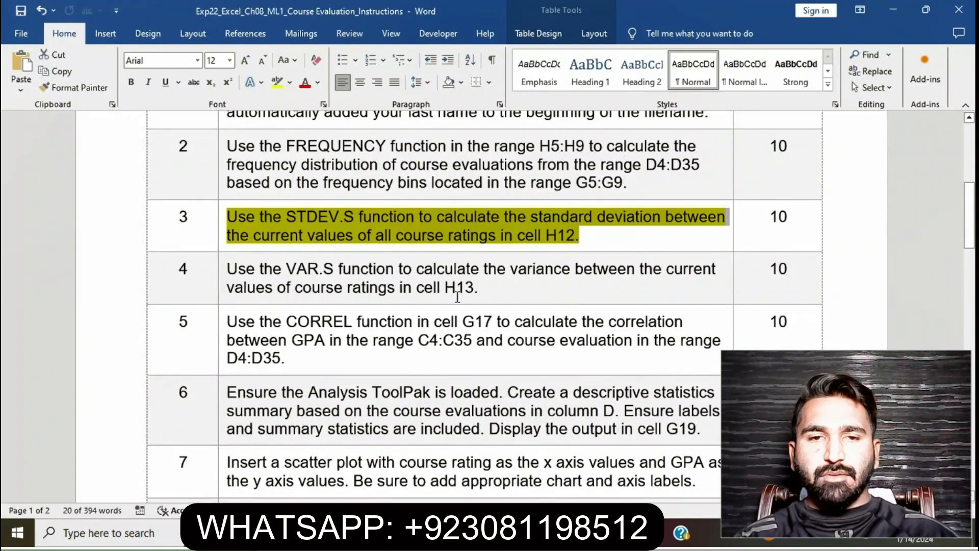
{"action": "left_click", "coordinate": [444, 244]}
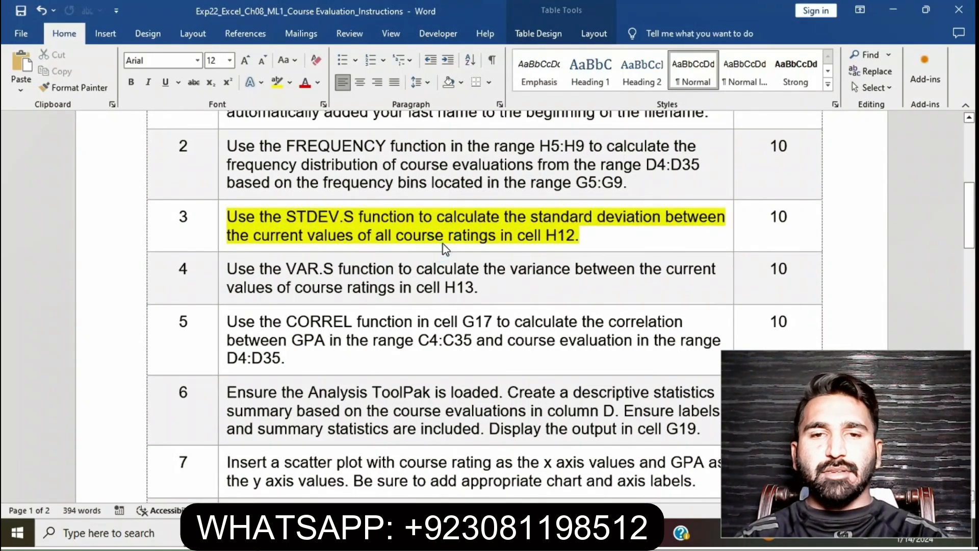
{"action": "left_click", "coordinate": [216, 222]}
{"action": "left_click", "coordinate": [275, 198]}
{"action": "scroll", "coordinate": [316, 250], "scroll_direction": "down", "scroll_amount": 3}
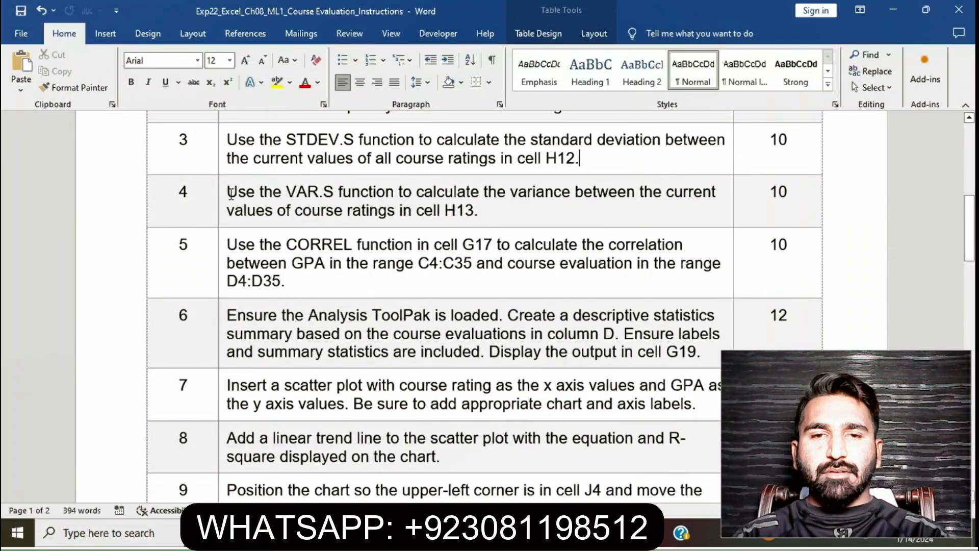
{"action": "left_click", "coordinate": [225, 193]}
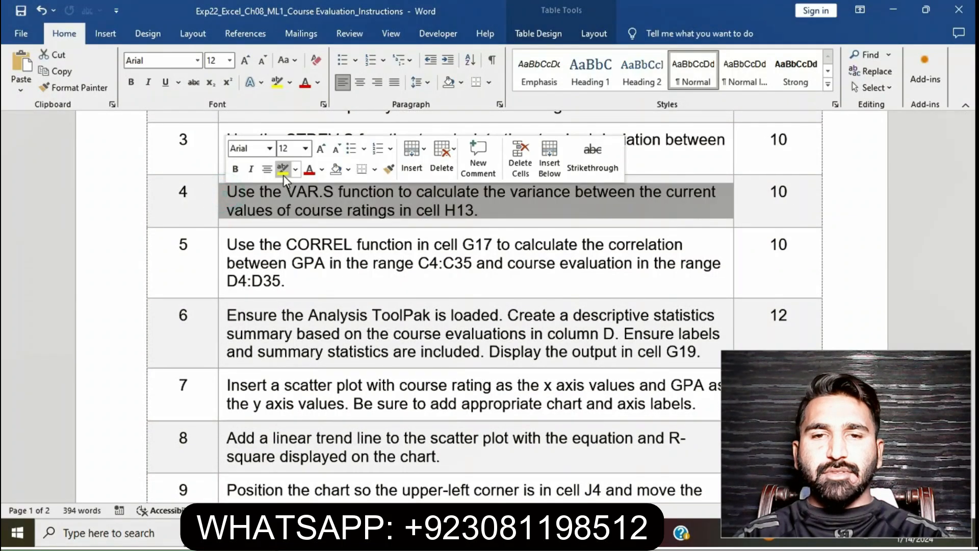
{"action": "left_click", "coordinate": [283, 173]}
{"action": "left_click", "coordinate": [311, 210]}
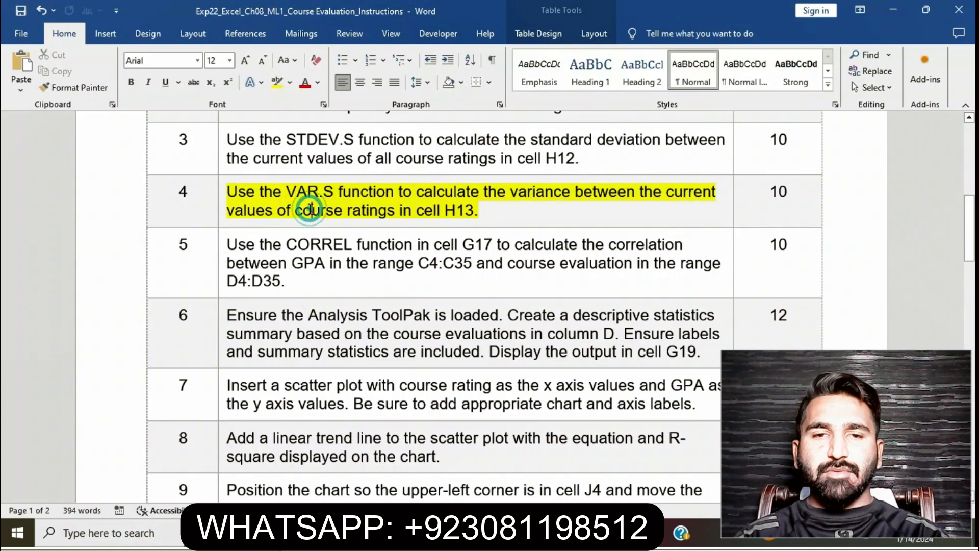
{"action": "left_click_drag", "start_coordinate": [229, 191], "coordinate": [475, 203]}
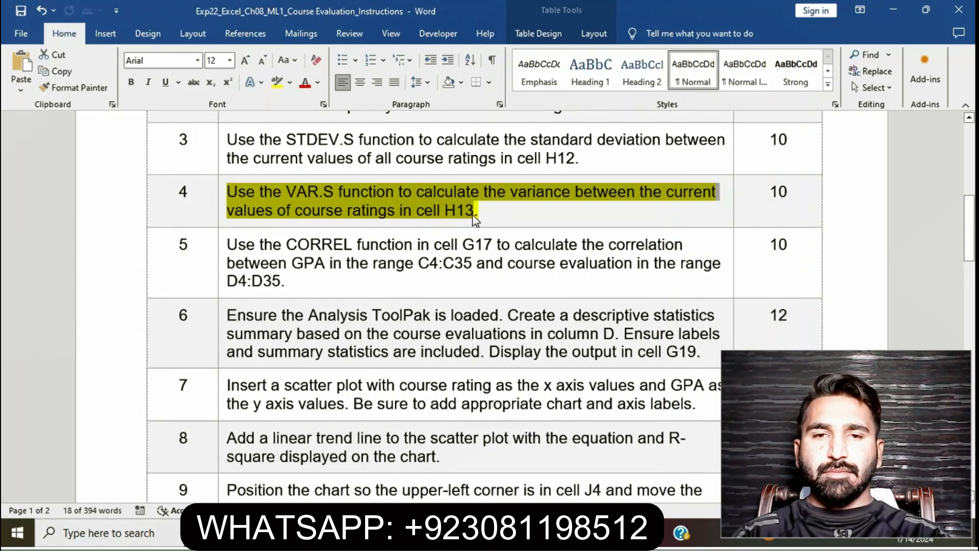
Switch to the Excel workbook and enter =VAR.S(D4:D35) in cell H13 for the variance of the course ratings.
{"action": "key", "text": "alt+Tab"}
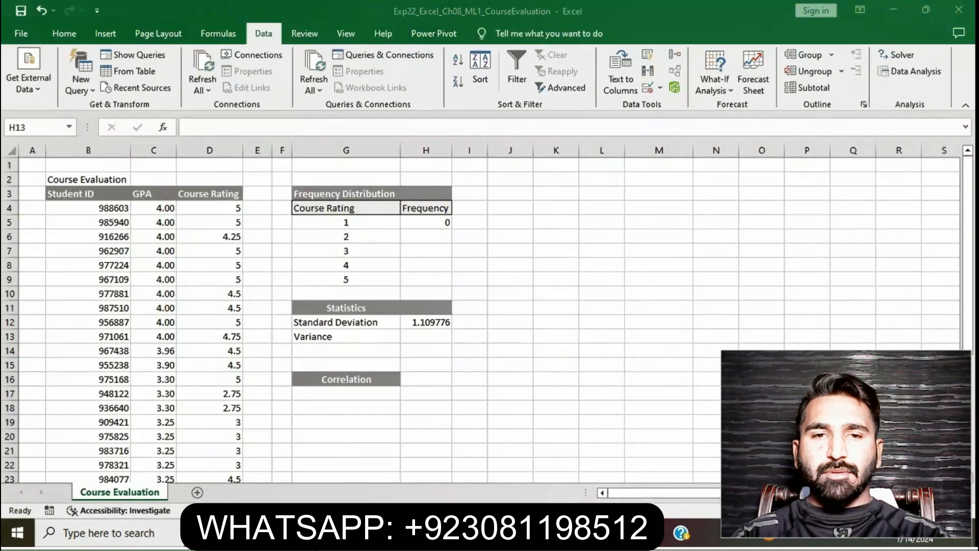
{"action": "double_click", "coordinate": [434, 344]}
{"action": "type", "text": "="}
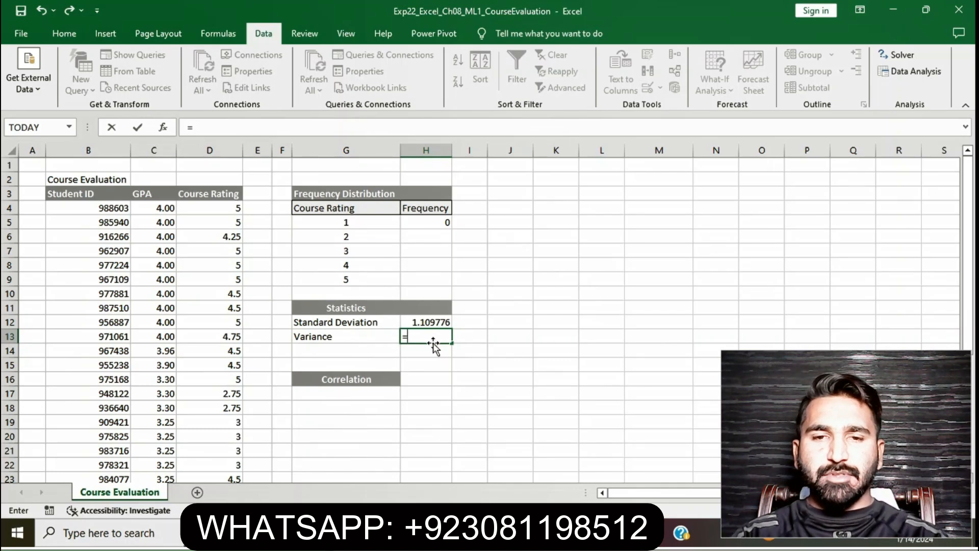
{"action": "type", "text": "V"}
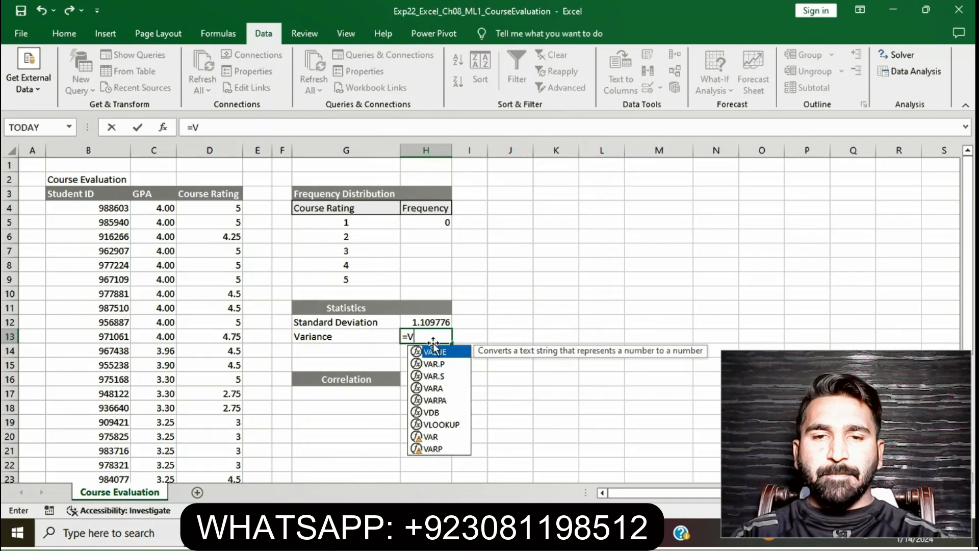
{"action": "type", "text": "AR"}
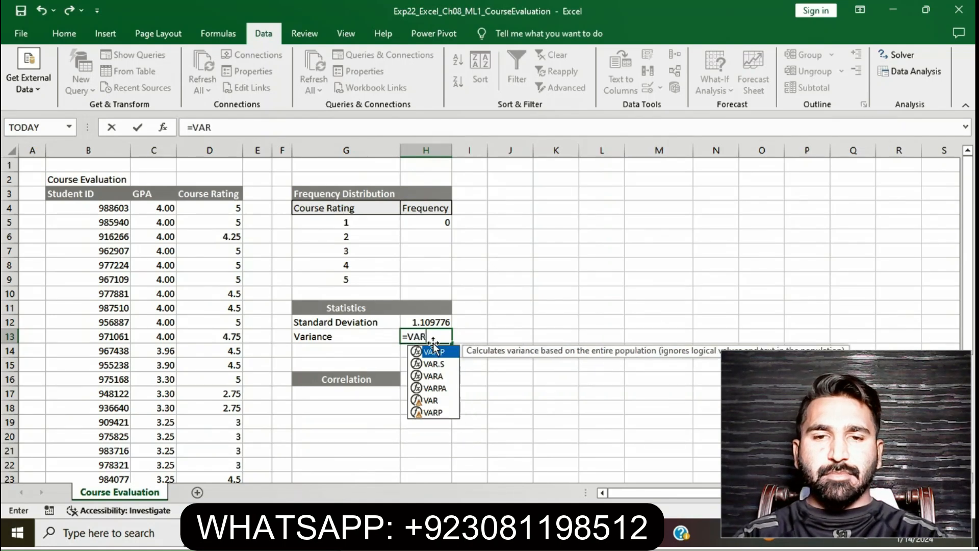
{"action": "type", "text": ".S"}
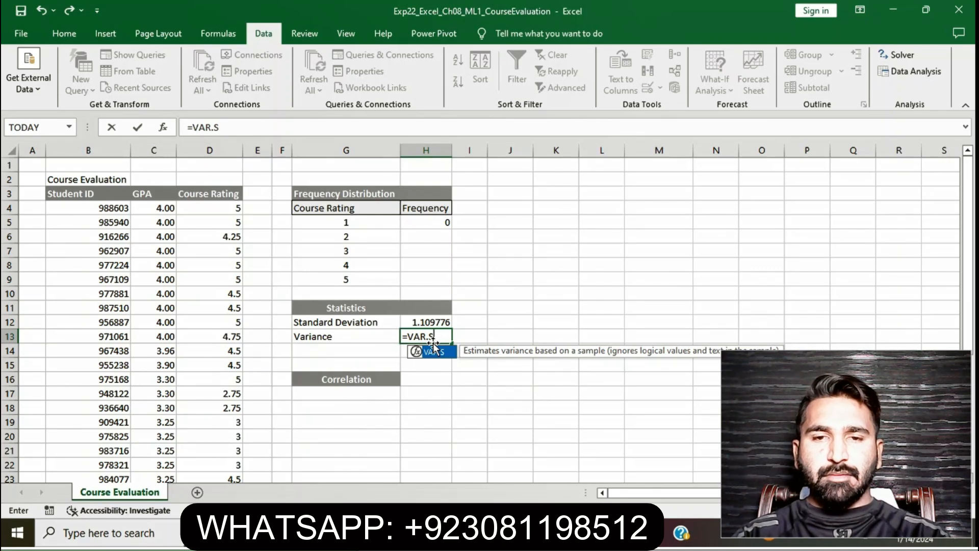
{"action": "type", "text": "("}
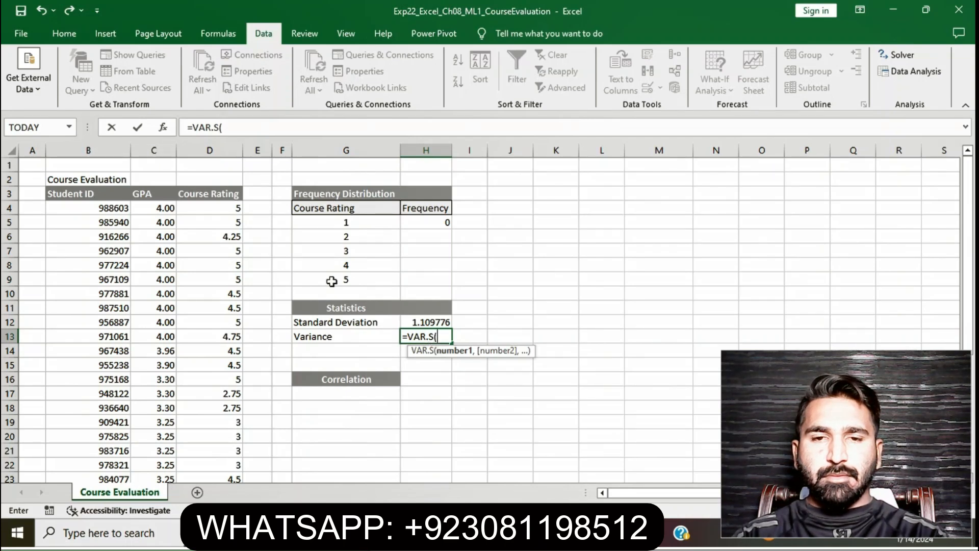
{"action": "left_click", "coordinate": [231, 207]}
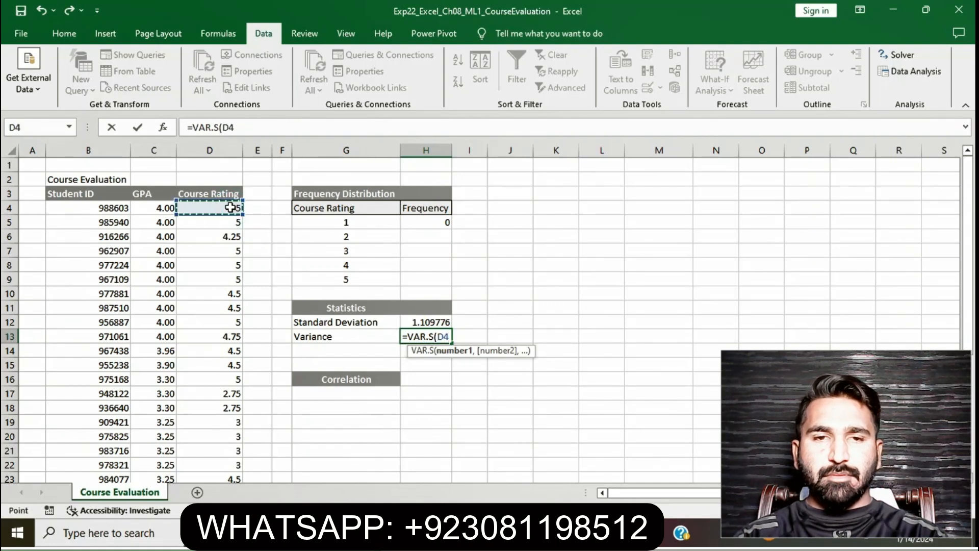
{"action": "left_click_drag", "start_coordinate": [231, 208], "coordinate": [219, 438]}
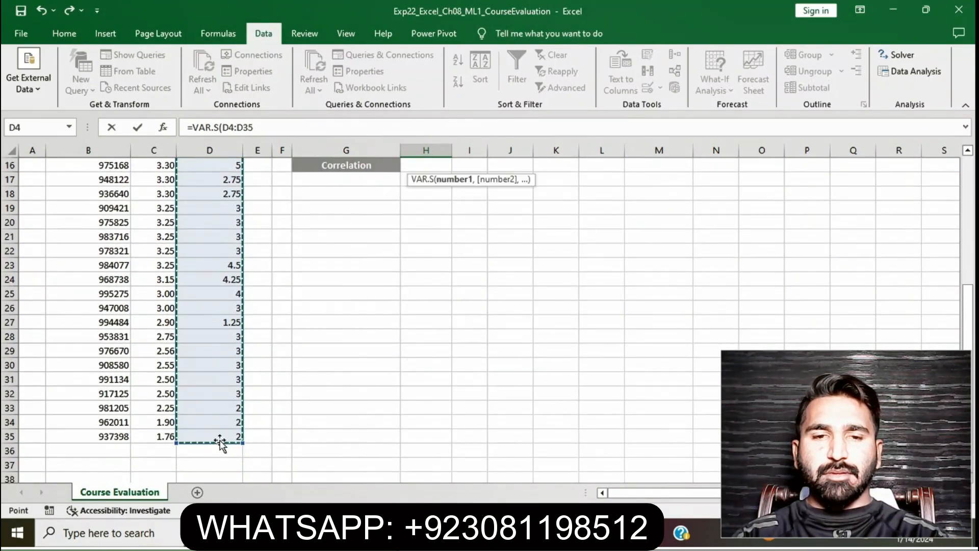
{"action": "scroll", "coordinate": [376, 320], "scroll_direction": "up", "scroll_amount": 5}
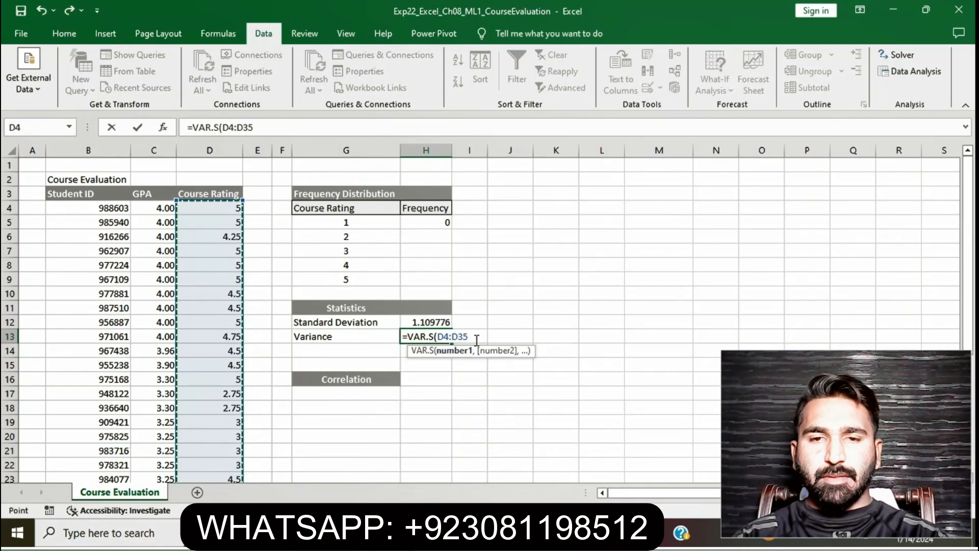
{"action": "type", "text": ")"}
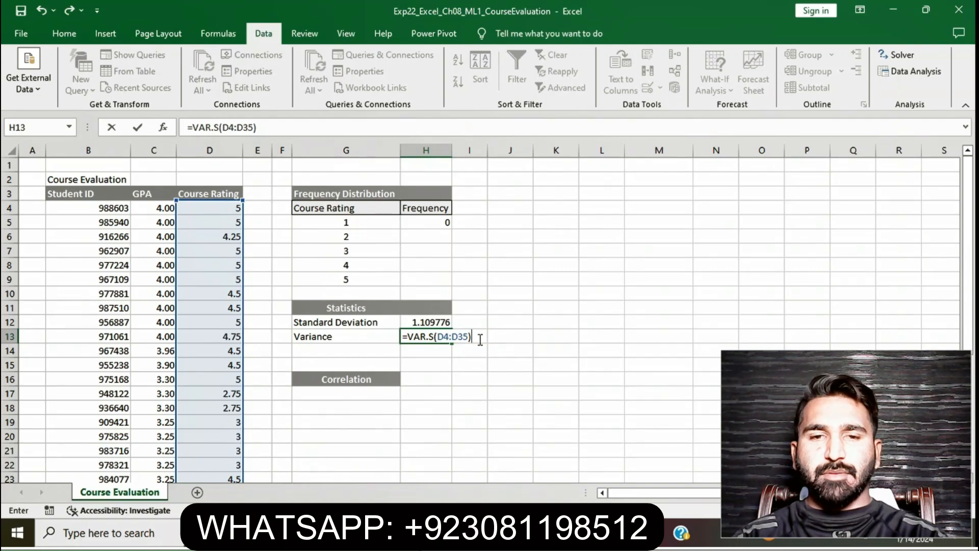
{"action": "key", "text": "Return"}
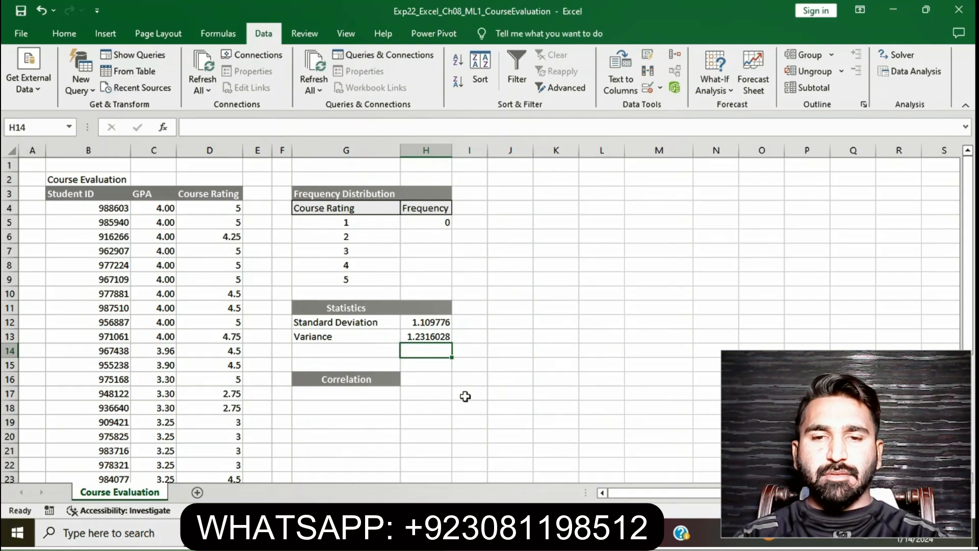
Return to the Word instructions, move the yellow highlight from step 4 to the step 5 CORREL instruction, and read it.
{"action": "left_click", "coordinate": [436, 534]}
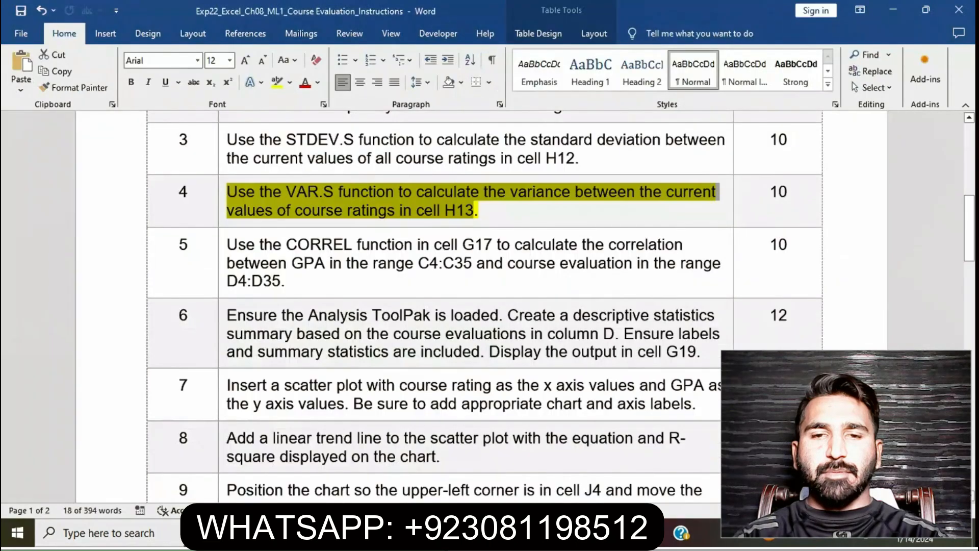
{"action": "left_click", "coordinate": [415, 219]}
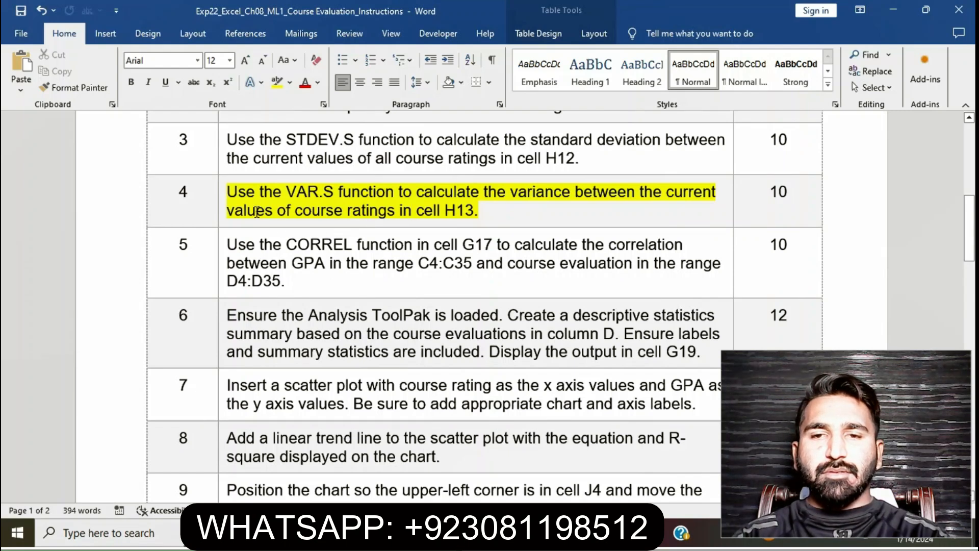
{"action": "left_click", "coordinate": [223, 198]}
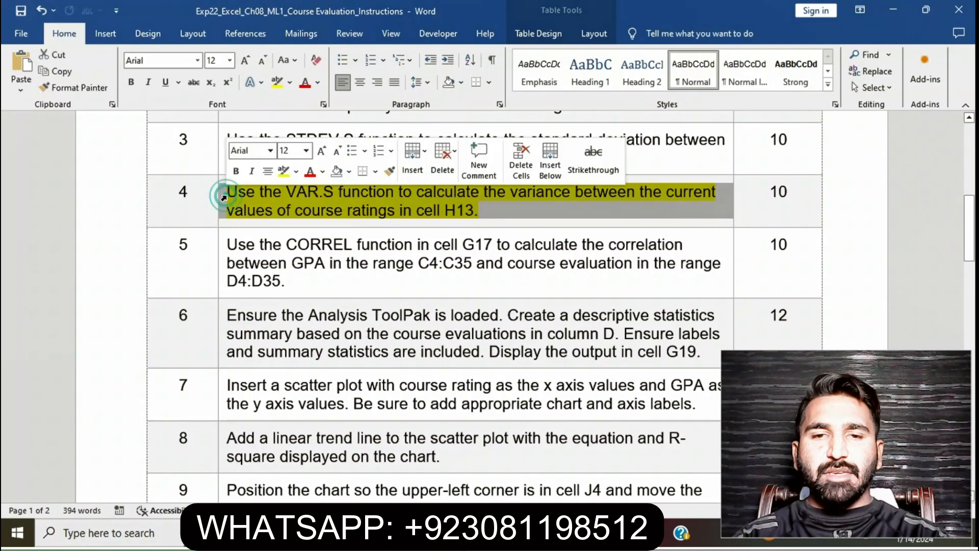
{"action": "left_click", "coordinate": [284, 171]}
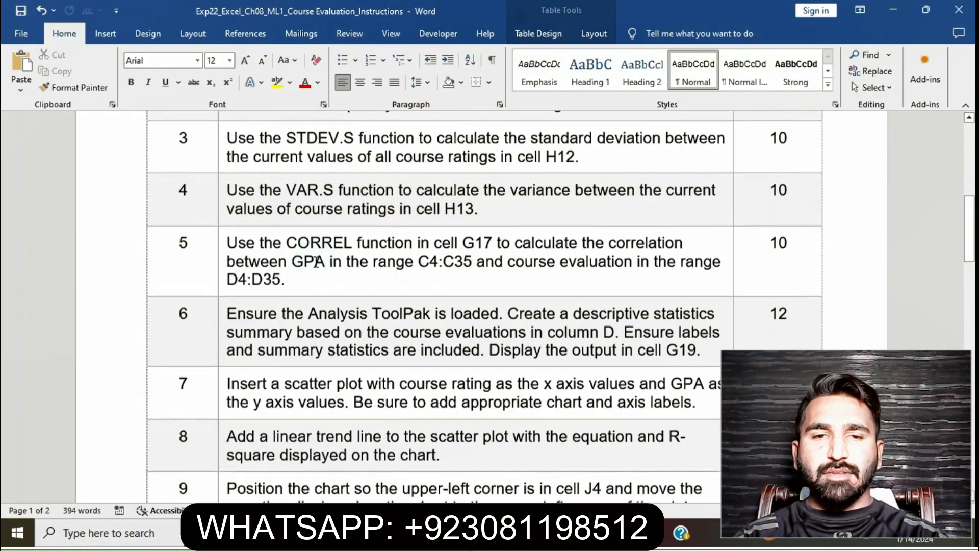
{"action": "scroll", "coordinate": [316, 262], "scroll_direction": "down", "scroll_amount": 1}
{"action": "scroll", "coordinate": [316, 262], "scroll_direction": "down", "scroll_amount": 1}
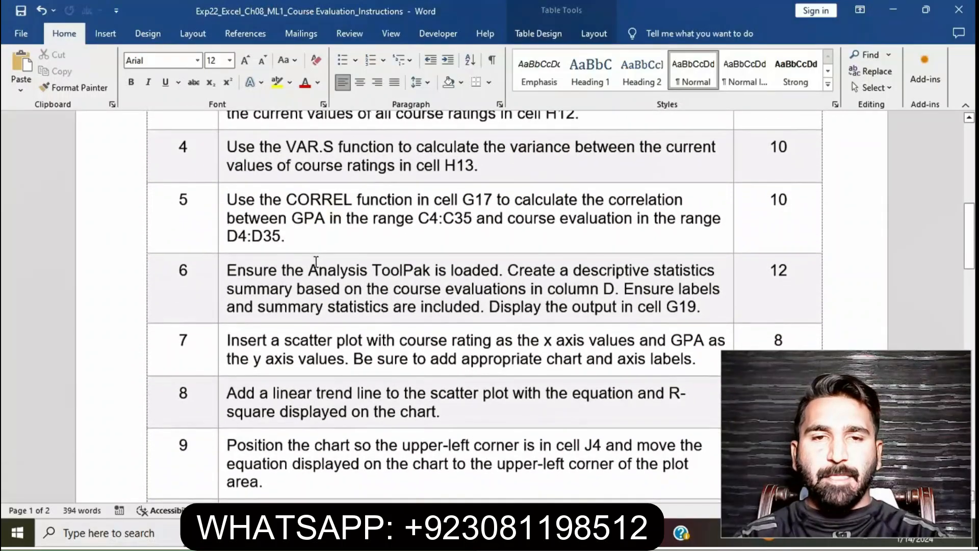
{"action": "left_click", "coordinate": [221, 203]}
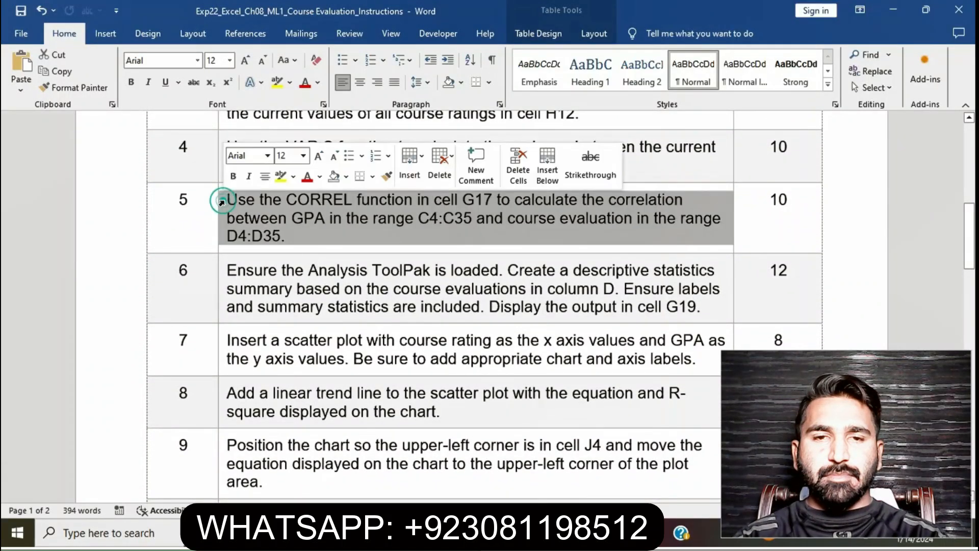
{"action": "left_click", "coordinate": [279, 178]}
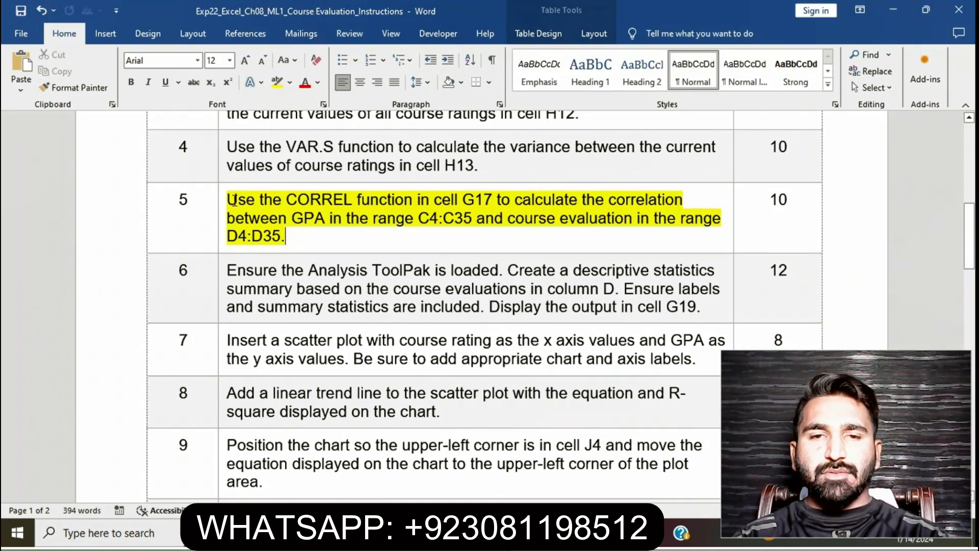
{"action": "mouse_move", "coordinate": [228, 200]}
{"action": "left_mouse_down"}
{"action": "mouse_move", "coordinate": [249, 200]}
{"action": "mouse_move", "coordinate": [289, 241]}
{"action": "left_mouse_up"}
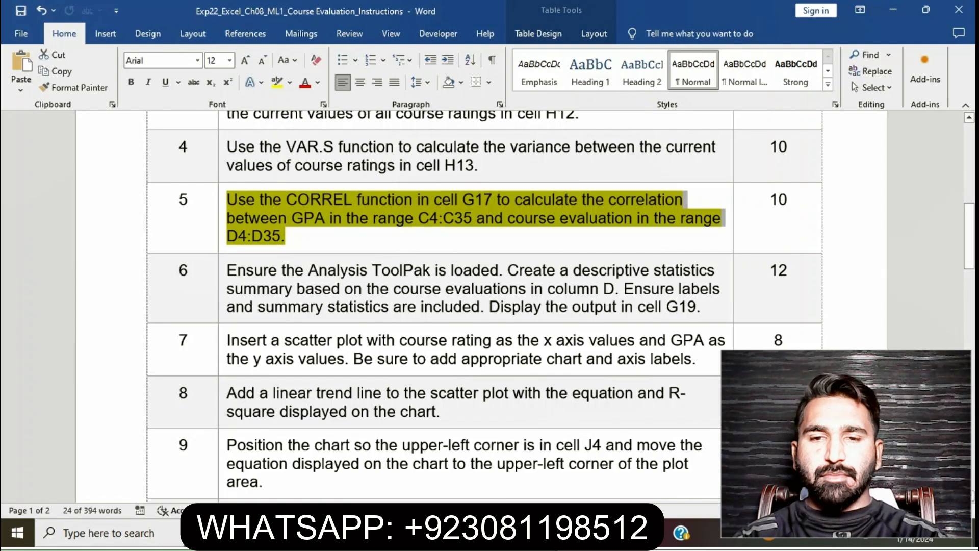
Switch to the Excel workbook and enter =CORREL(C4:C35,D4:D35) in cell G17 for the correlation between GPA and course ratings.
{"action": "left_click", "coordinate": [458, 533]}
{"action": "left_click", "coordinate": [373, 394]}
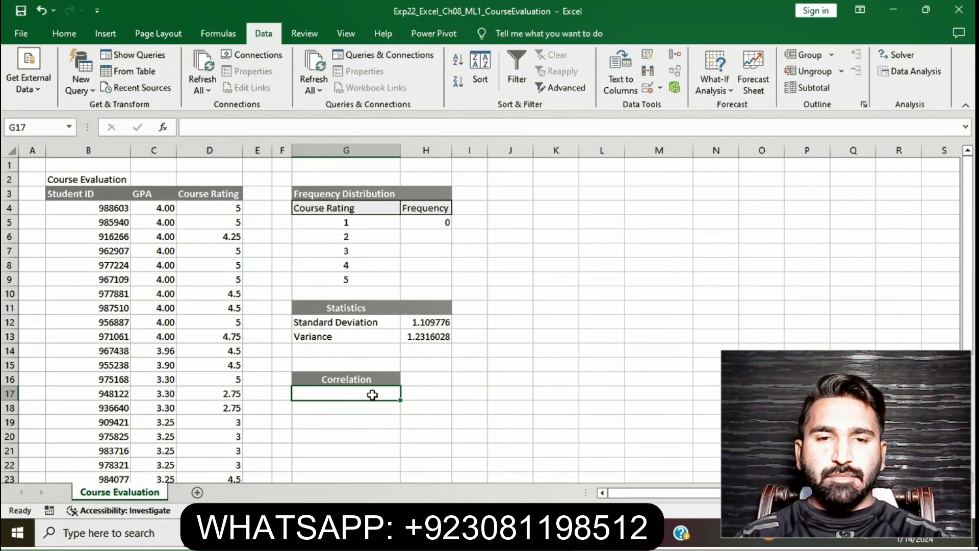
{"action": "type", "text": "="}
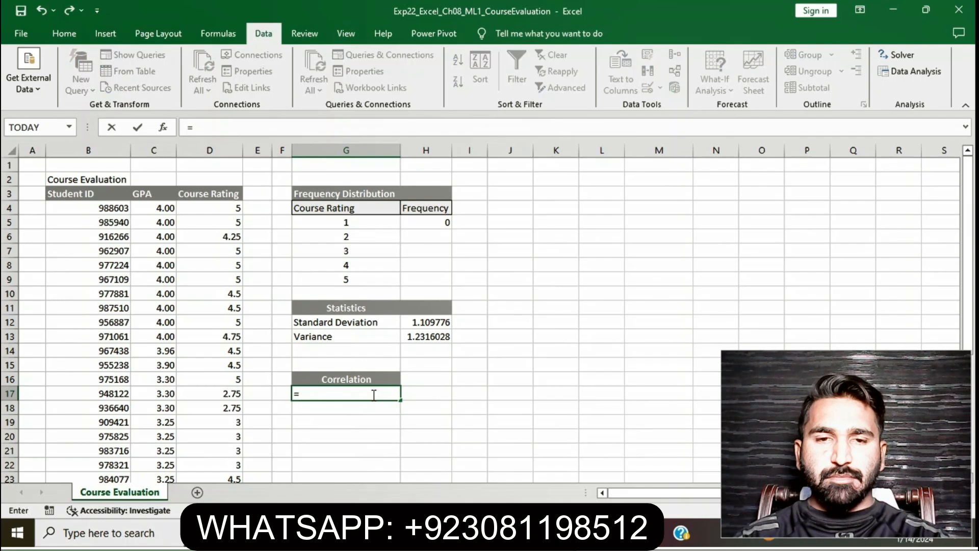
{"action": "type", "text": "COR"}
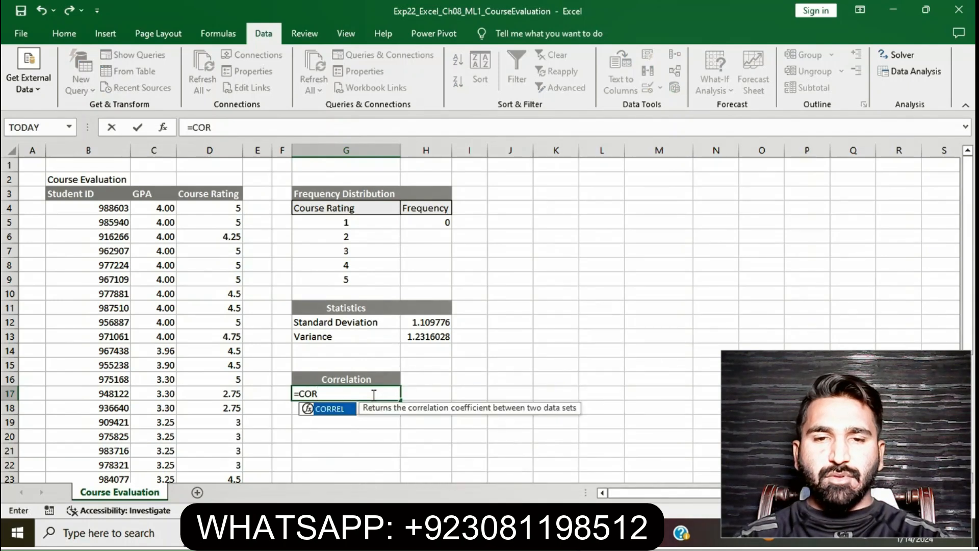
{"action": "type", "text": "RE"}
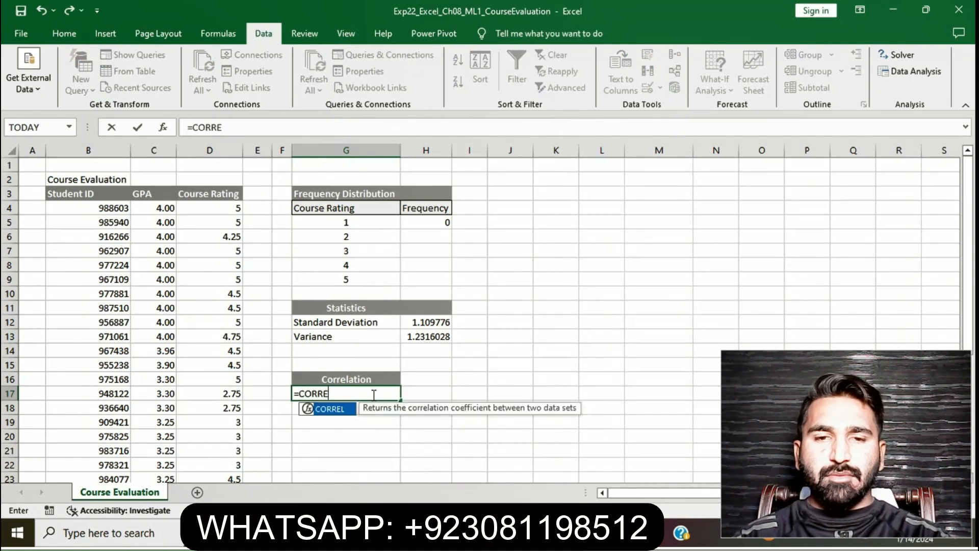
{"action": "type", "text": "L"}
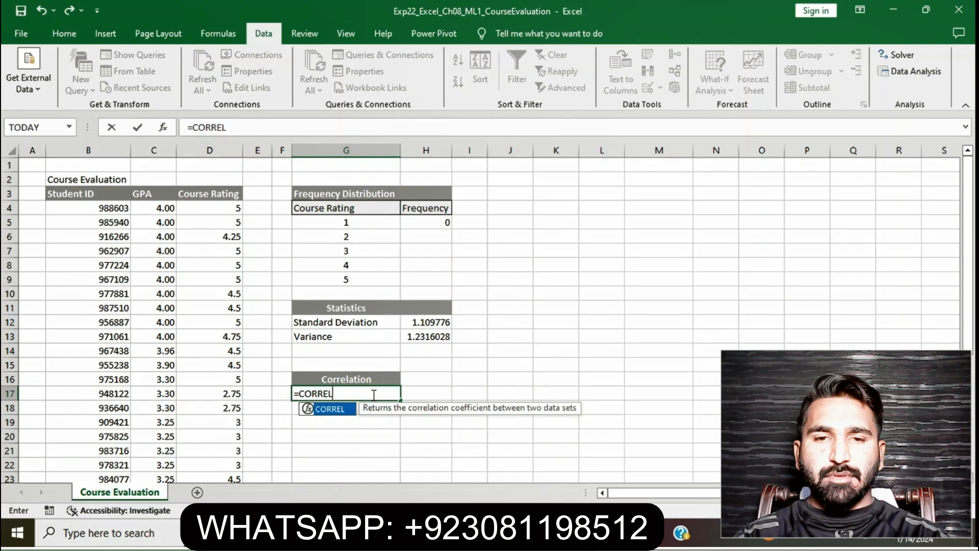
{"action": "type", "text": "("}
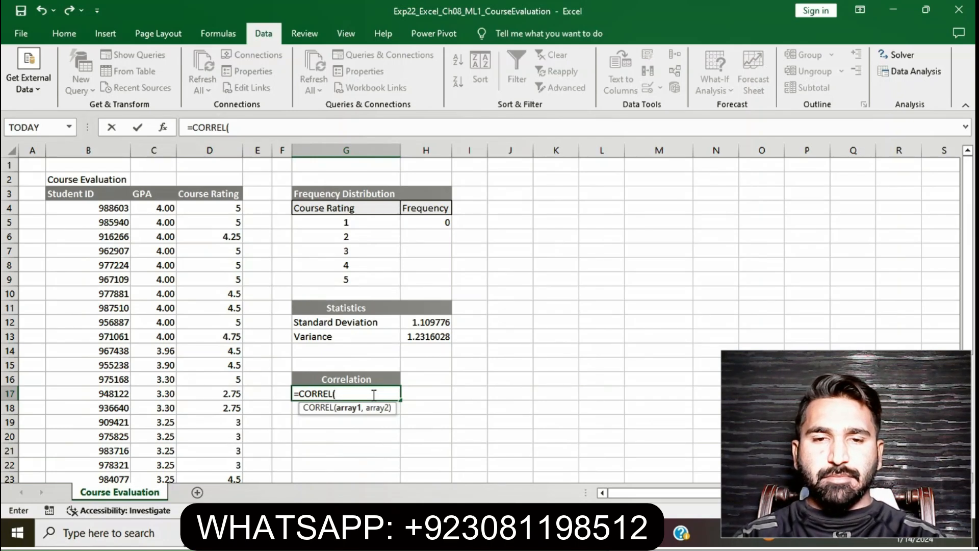
{"action": "type", "text": "C4"}
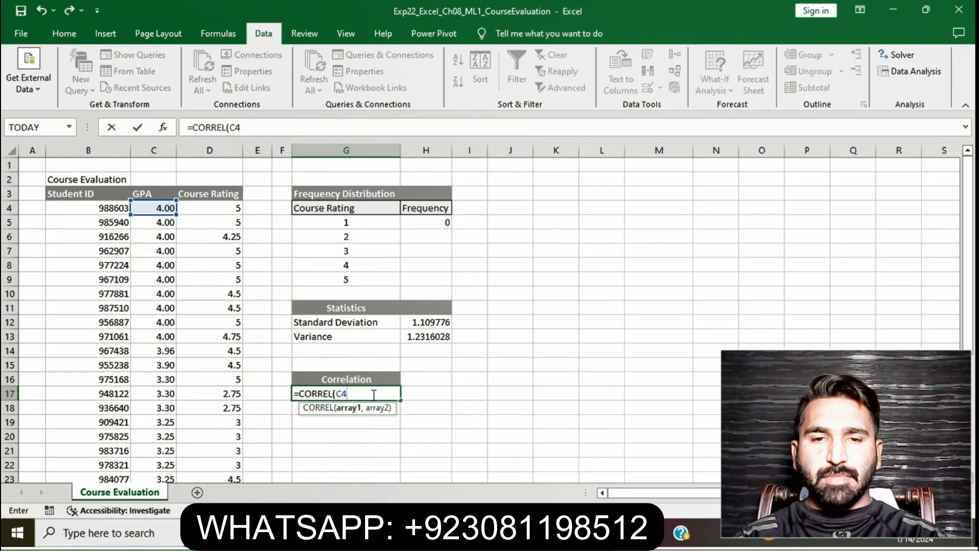
{"action": "type", "text": ":C35"}
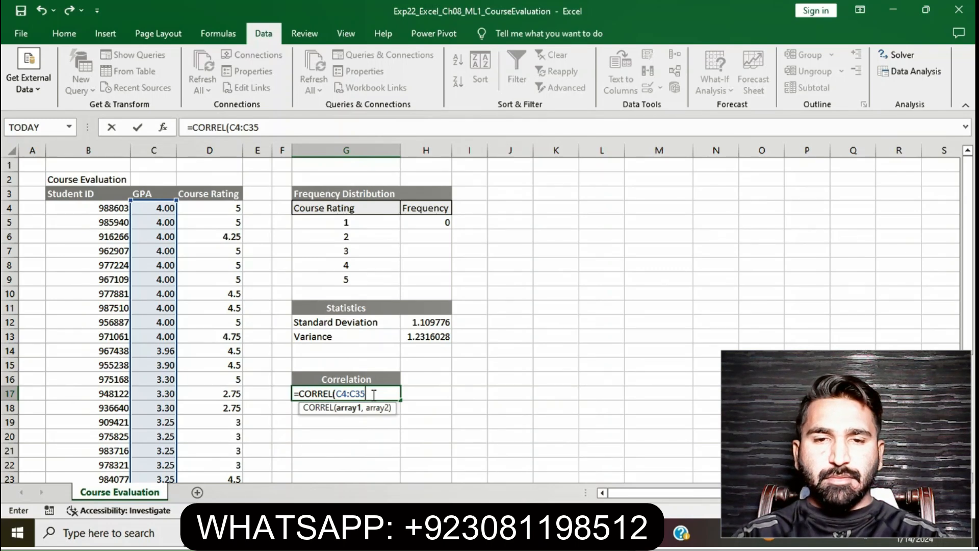
{"action": "type", "text": ","}
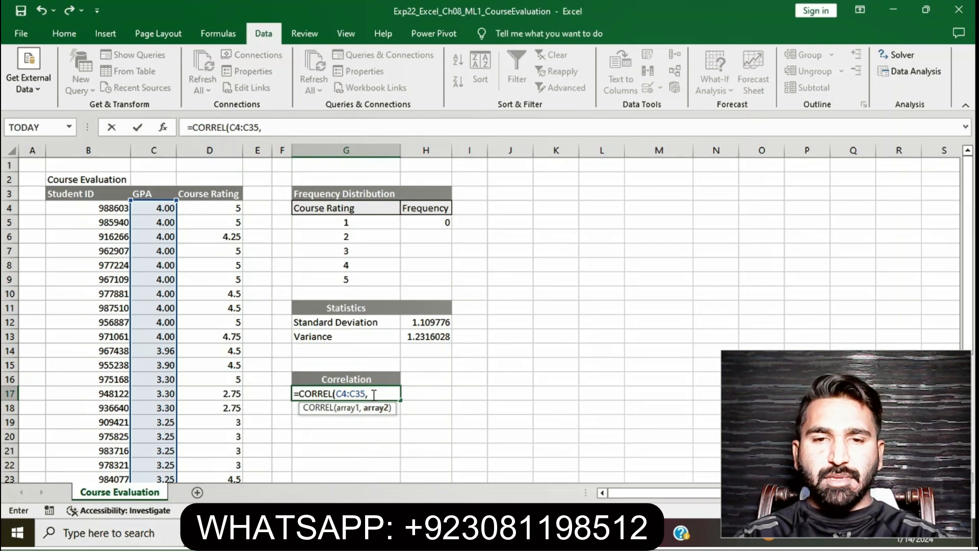
{"action": "type", "text": "D"}
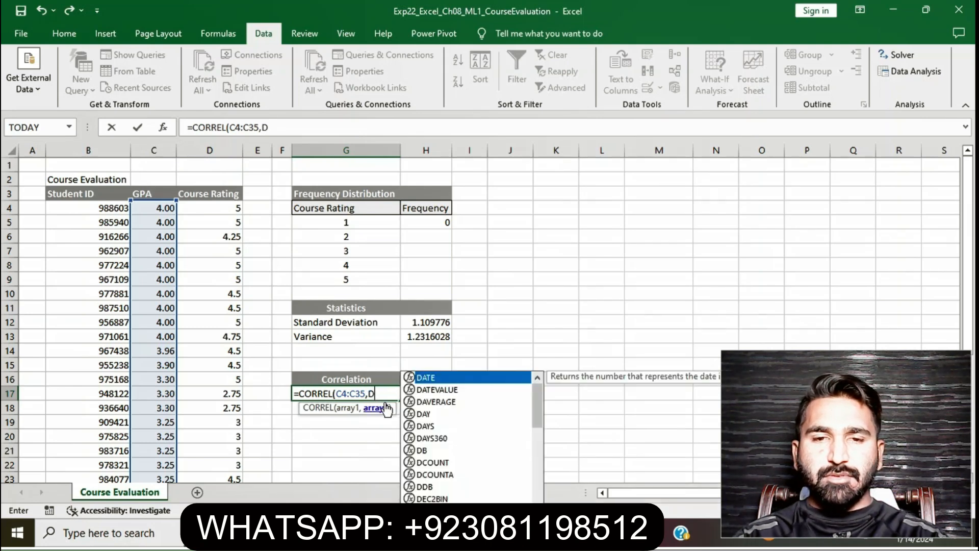
{"action": "type", "text": "4"}
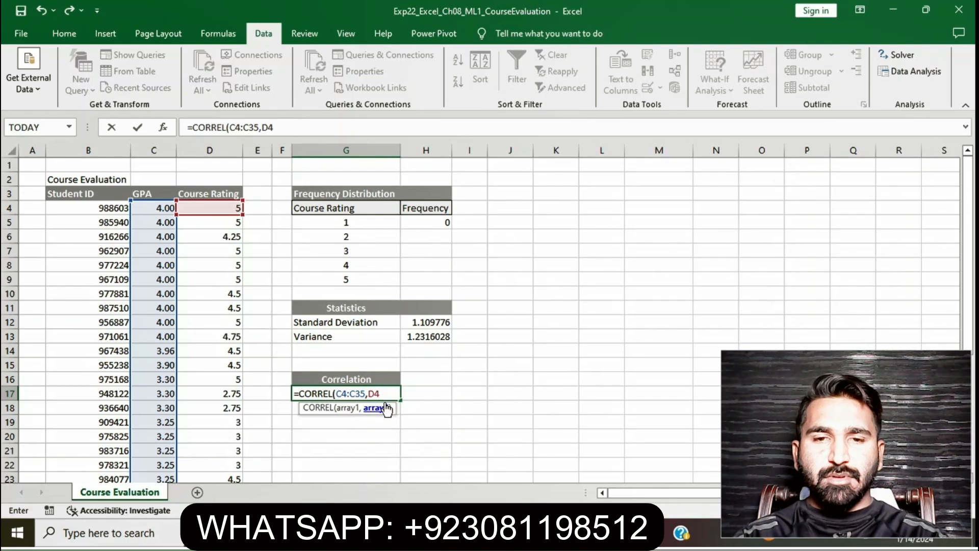
{"action": "type", "text": ":D35"}
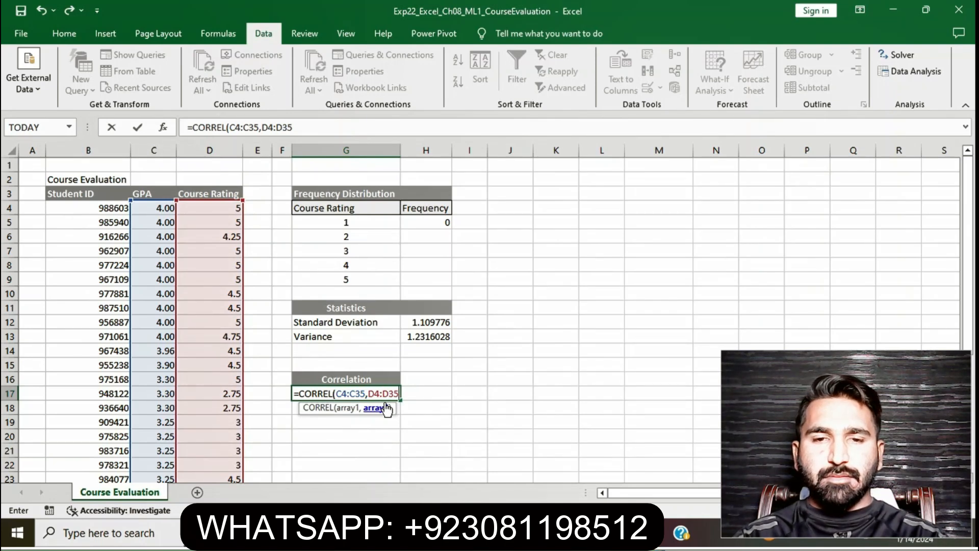
{"action": "type", "text": ")"}
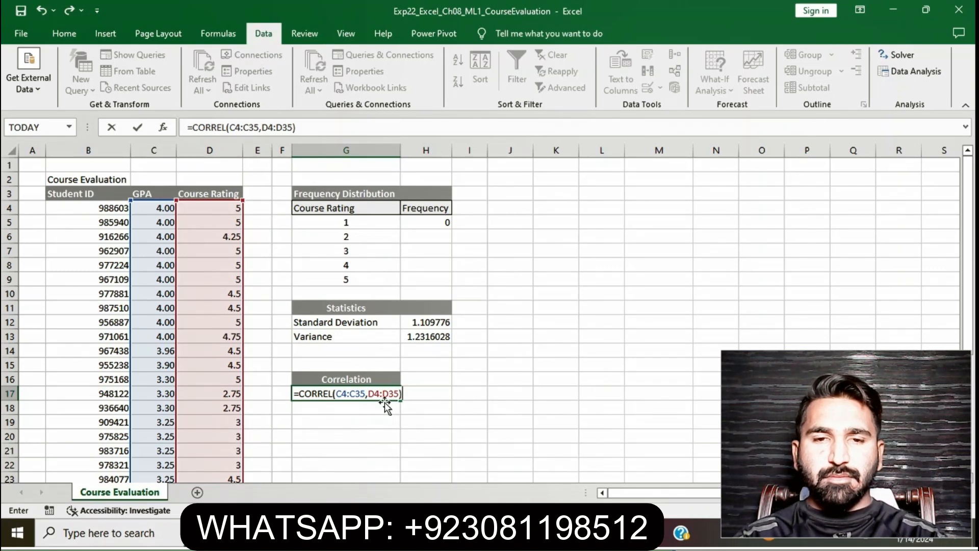
{"action": "key", "text": "Return"}
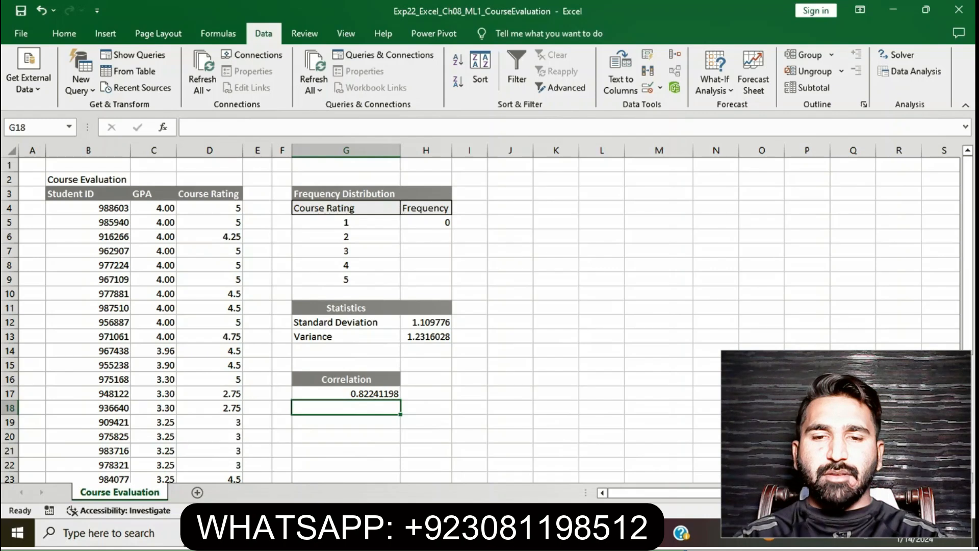
Return to the Word instructions, move the yellow highlight from step 5 to step 6, and read its Analysis ToolPak requirement.
{"action": "key", "text": "alt+Tab"}
{"action": "left_click", "coordinate": [389, 224]}
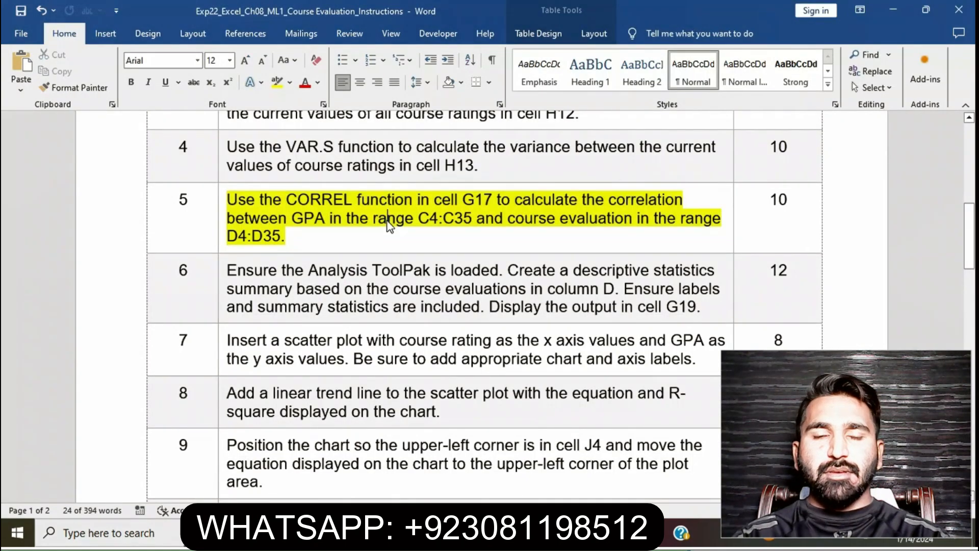
{"action": "left_click", "coordinate": [222, 200]}
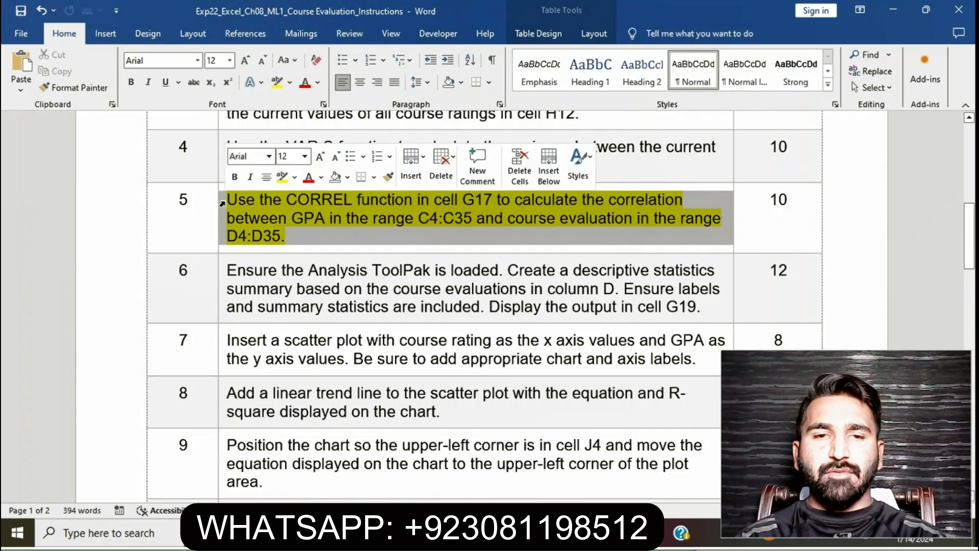
{"action": "left_click", "coordinate": [283, 183]}
{"action": "left_click", "coordinate": [316, 233]}
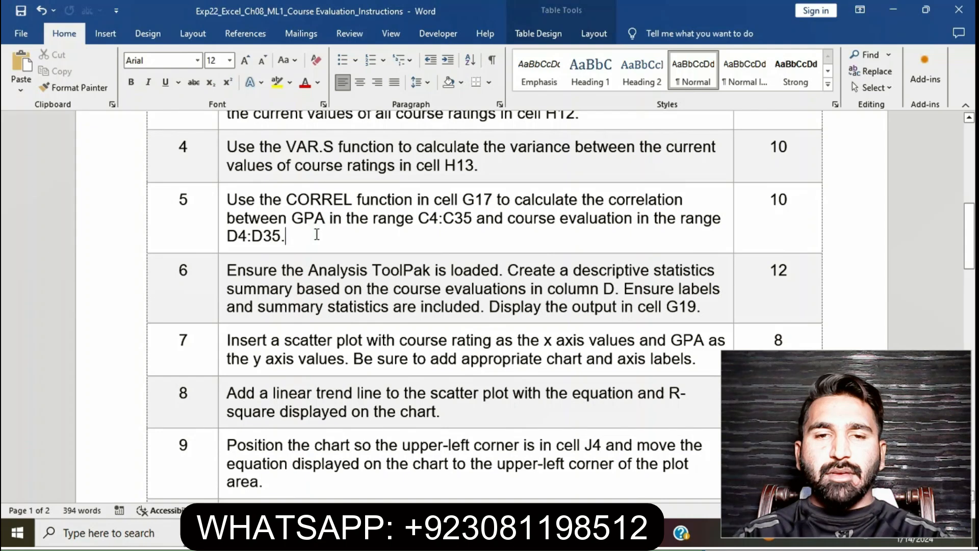
{"action": "scroll", "coordinate": [317, 234], "scroll_direction": "down", "scroll_amount": 4}
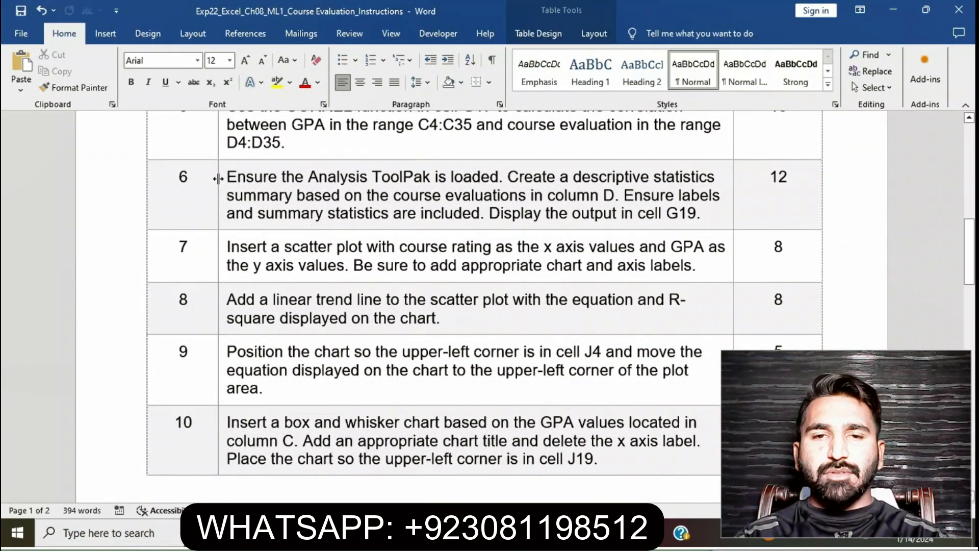
{"action": "left_click", "coordinate": [218, 181]}
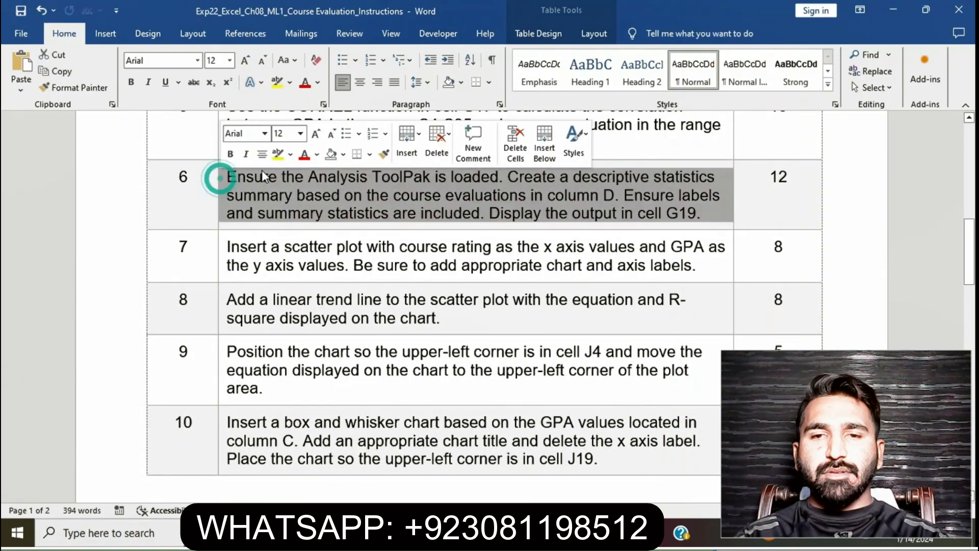
{"action": "left_click", "coordinate": [277, 154]}
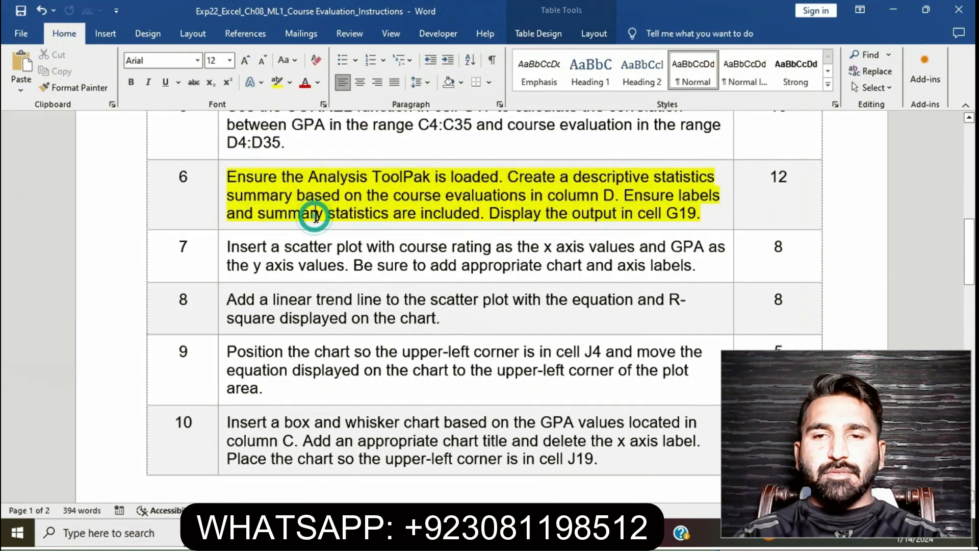
{"action": "left_click_drag", "start_coordinate": [227, 174], "coordinate": [499, 177]}
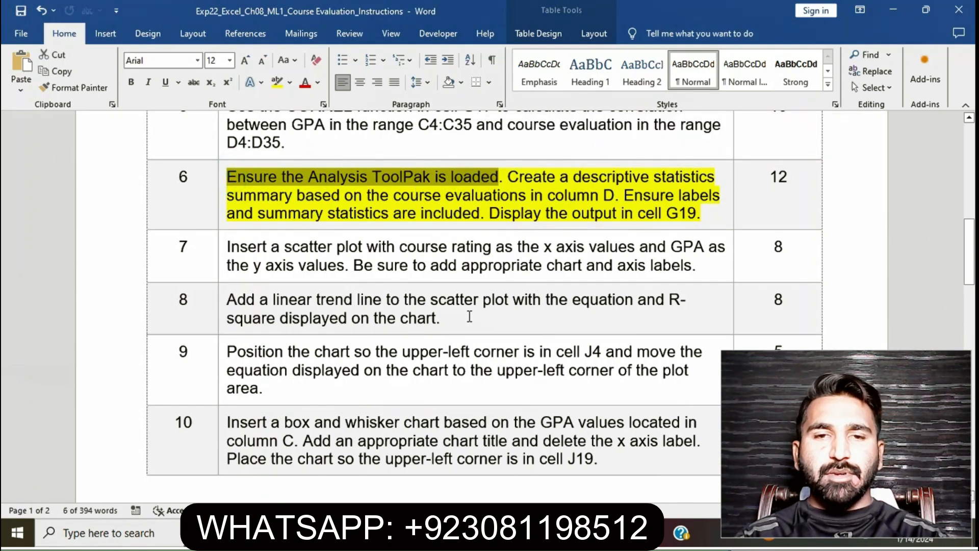
Open the Data Analysis tools in the Excel workbook and check the step 6 descriptive statistics requirement in the Word instructions.
{"action": "left_click", "coordinate": [492, 533]}
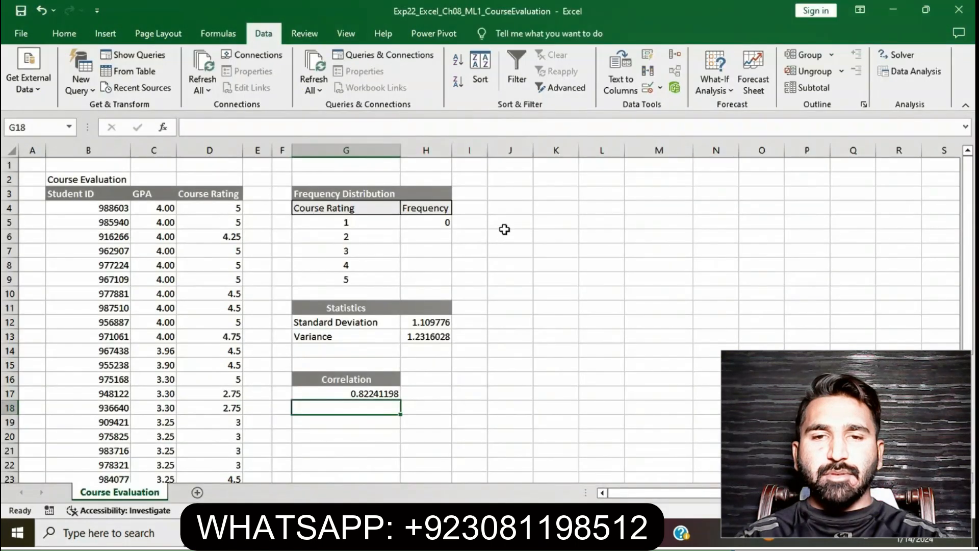
{"action": "left_click", "coordinate": [929, 78]}
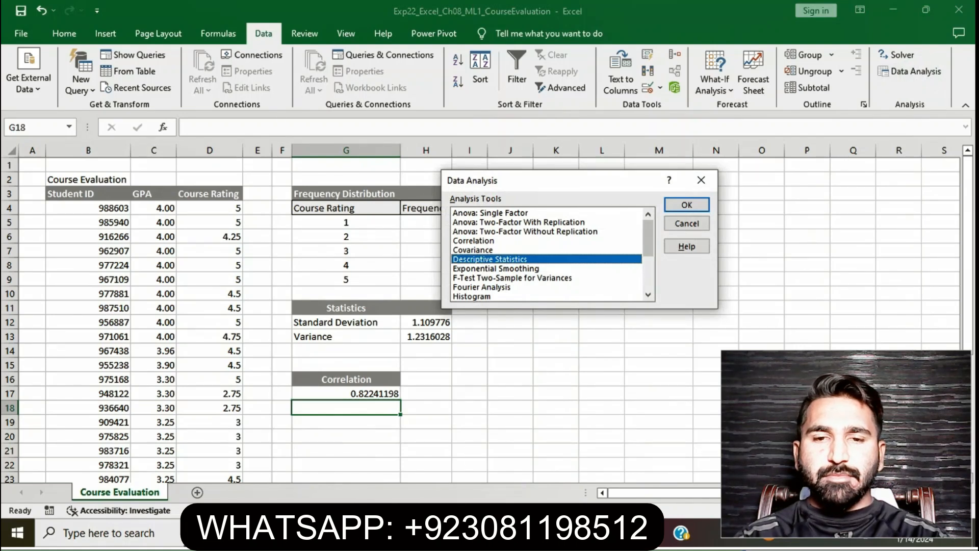
{"action": "key", "text": "alt+Tab"}
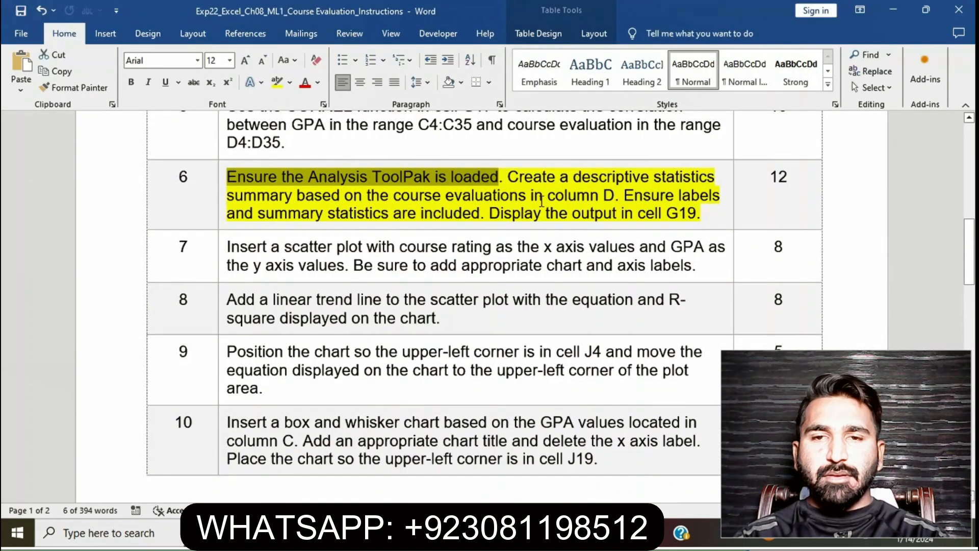
{"action": "left_click_drag", "start_coordinate": [509, 177], "coordinate": [338, 206]}
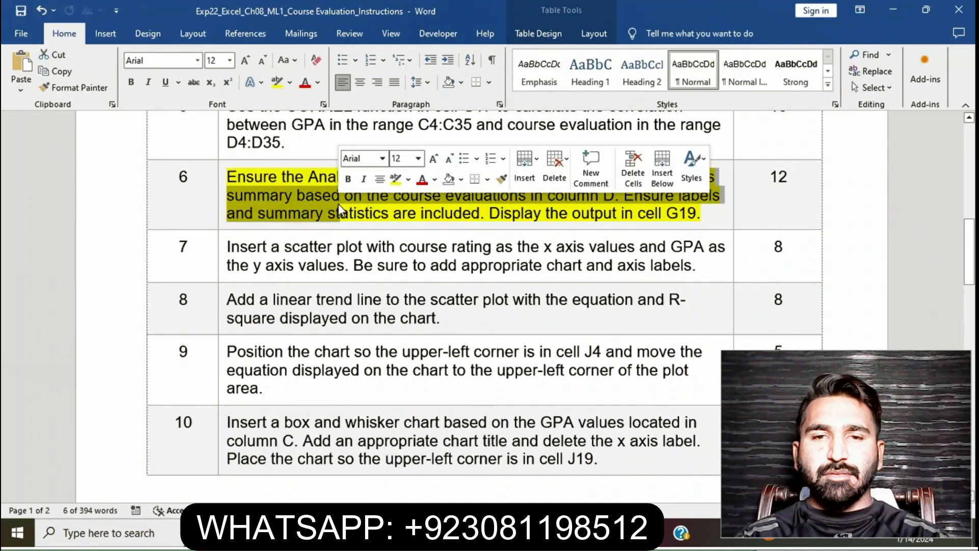
{"action": "left_click", "coordinate": [340, 210]}
{"action": "left_click_drag", "start_coordinate": [510, 176], "coordinate": [615, 200]}
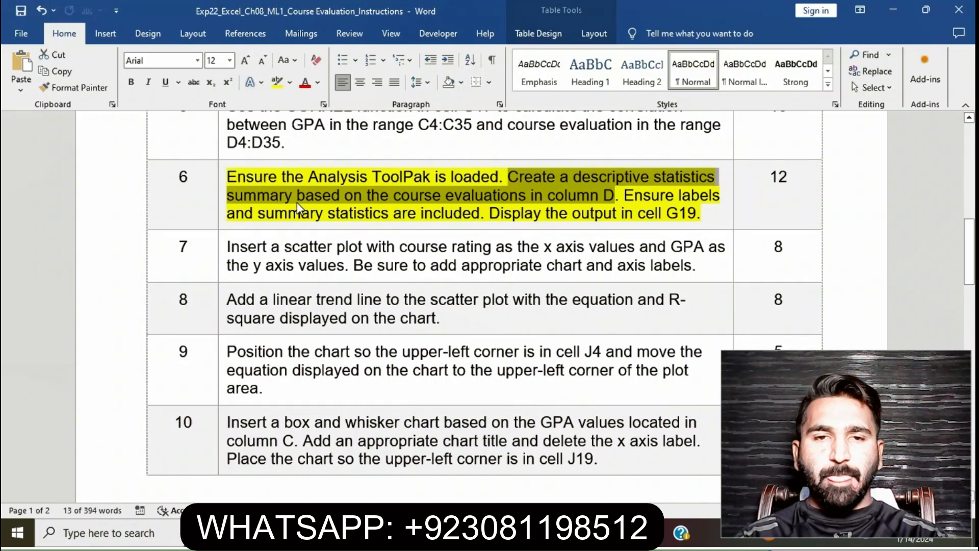
{"action": "left_click", "coordinate": [480, 533]}
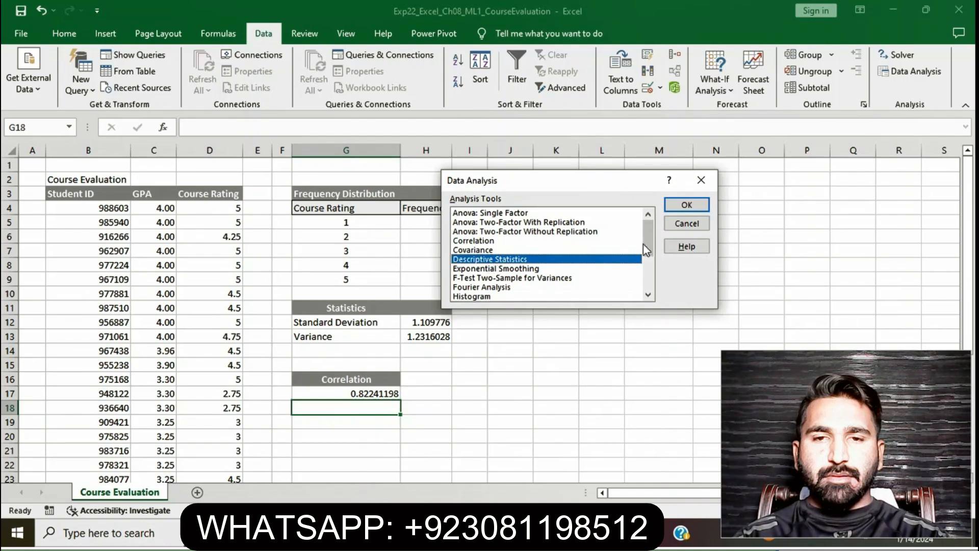
Start a Descriptive Statistics analysis, recheck step 6 in the Word instructions, and set the input range to $D$4:$D$35.
{"action": "left_click", "coordinate": [678, 206]}
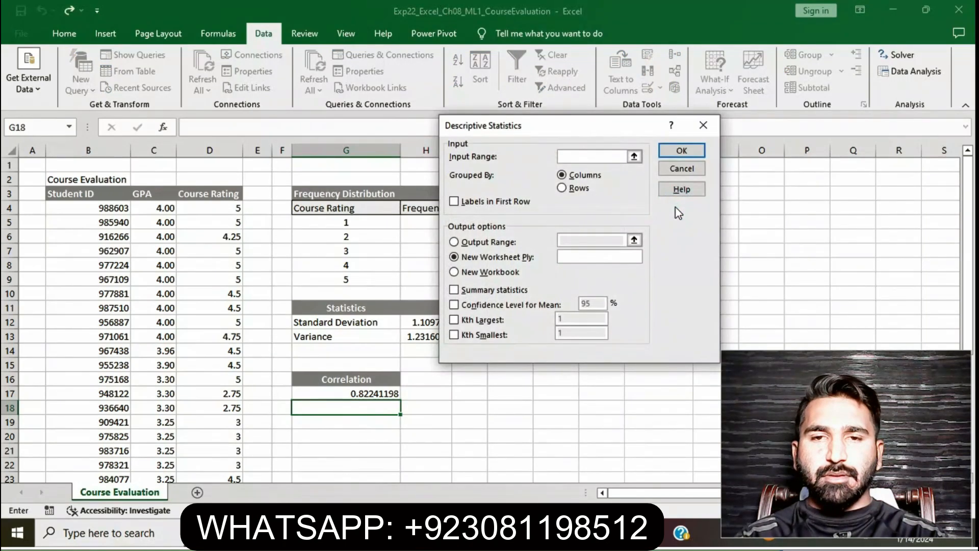
{"action": "left_click", "coordinate": [484, 533]}
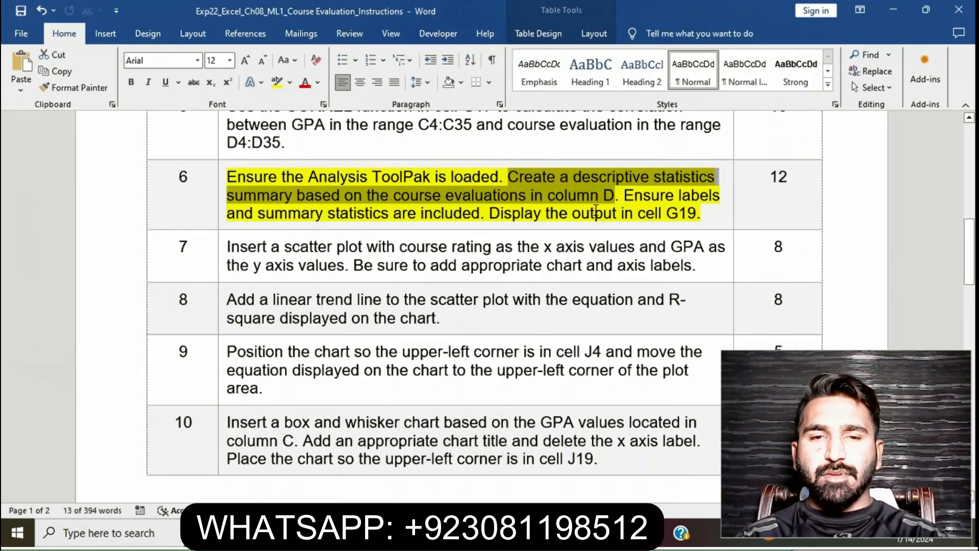
{"action": "left_click", "coordinate": [459, 533]}
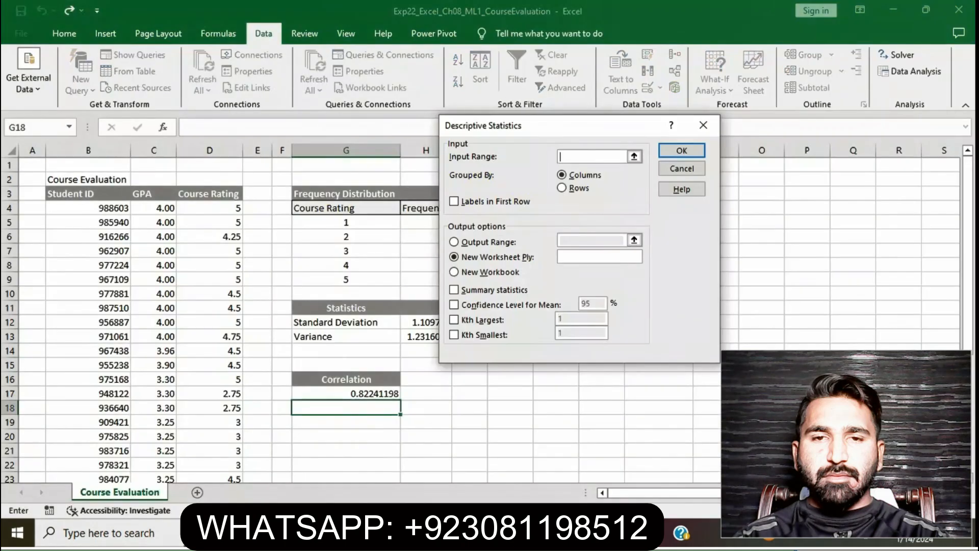
{"action": "left_click_drag", "start_coordinate": [235, 209], "coordinate": [225, 440]}
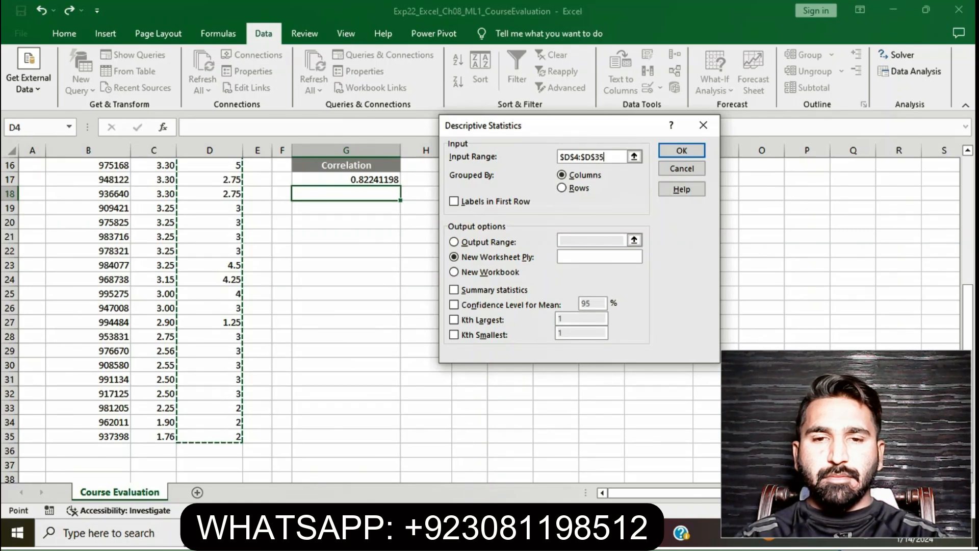
Check the labels requirement in the Word instructions and enable labels in first row and summary statistics for the Descriptive Statistics analysis.
{"action": "left_click", "coordinate": [511, 533]}
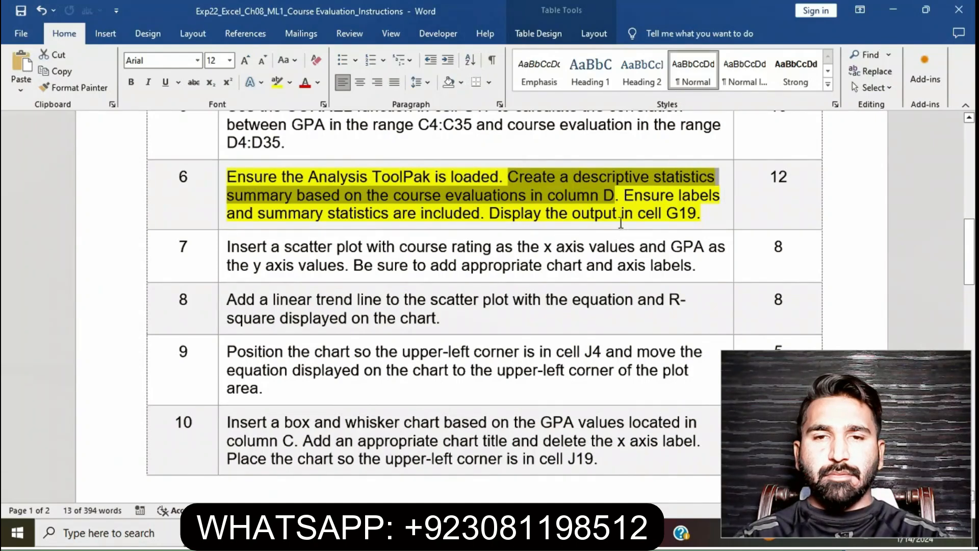
{"action": "left_click_drag", "start_coordinate": [622, 195], "coordinate": [485, 223]}
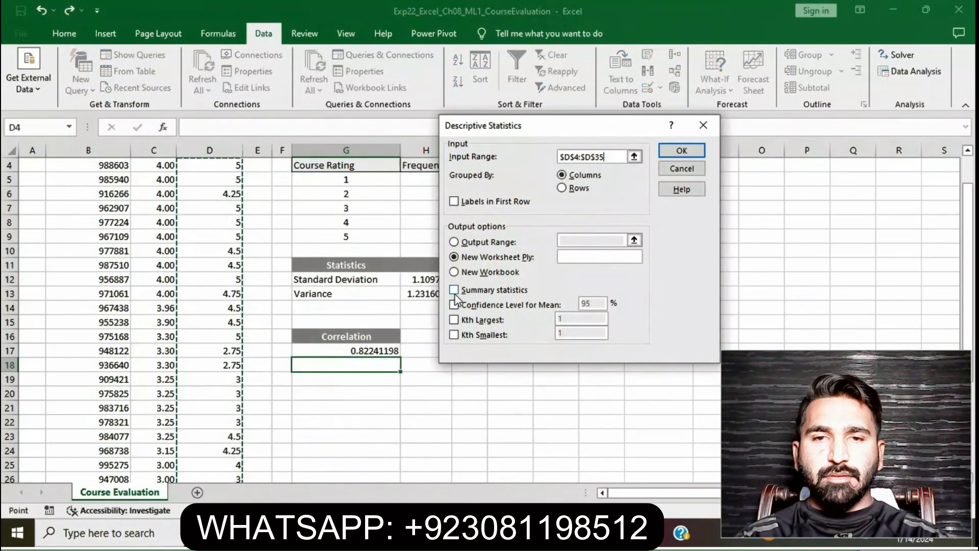
{"action": "left_click", "coordinate": [455, 205]}
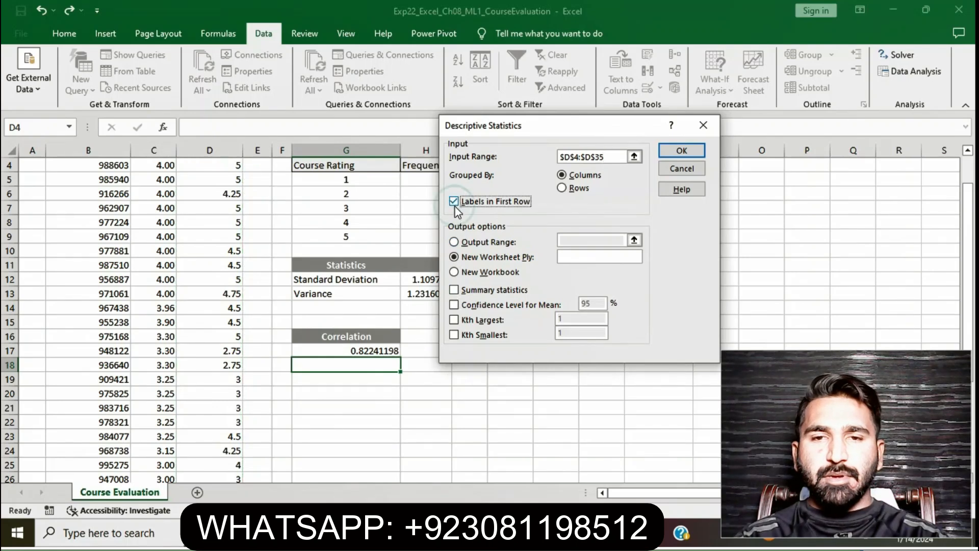
{"action": "left_click", "coordinate": [456, 293]}
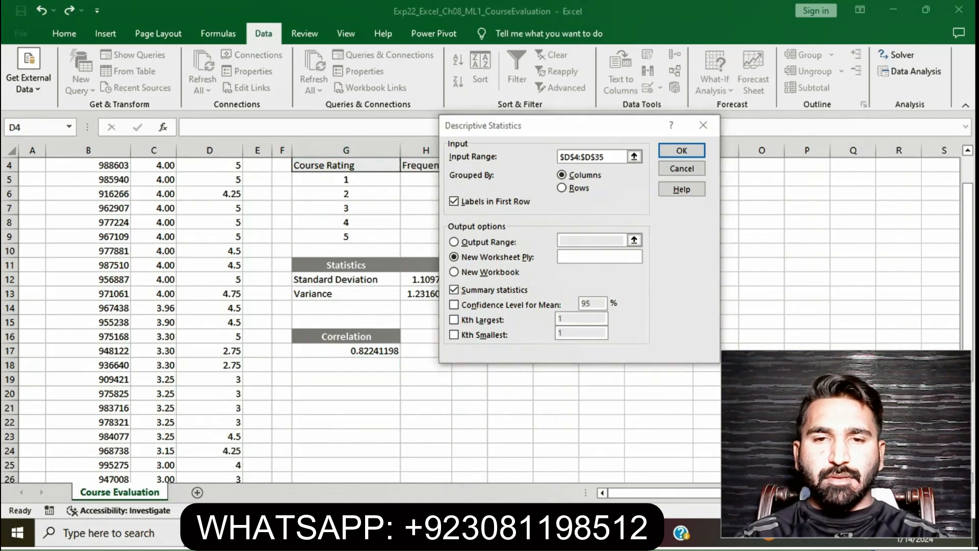
Check the output location in the Word instructions, set the output range to $G$19, and generate the descriptive statistics summary.
{"action": "key", "text": "alt+Tab"}
{"action": "left_click_drag", "start_coordinate": [490, 215], "coordinate": [695, 222]}
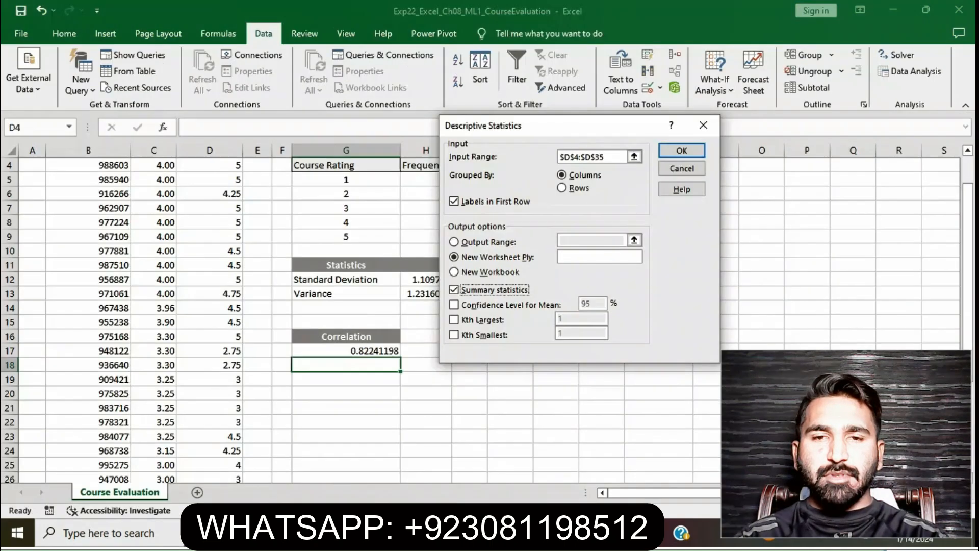
{"action": "key", "text": "alt+Tab"}
{"action": "left_click", "coordinate": [454, 241]}
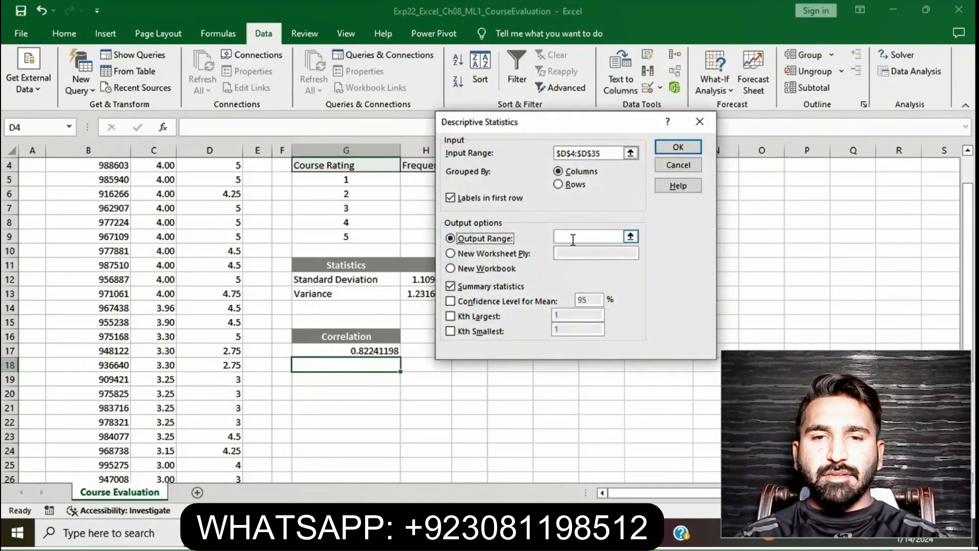
{"action": "left_click", "coordinate": [573, 239]}
{"action": "left_click", "coordinate": [382, 375]}
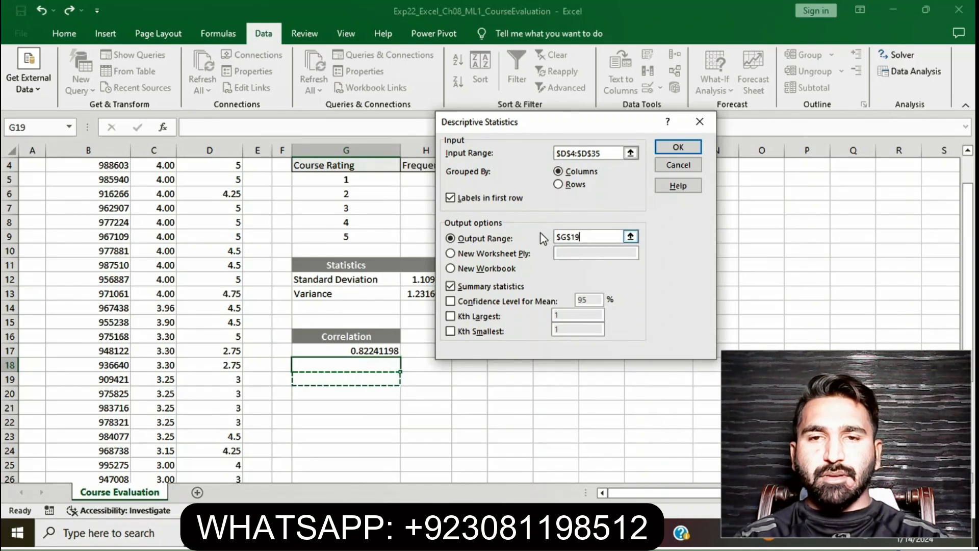
{"action": "left_click", "coordinate": [677, 149]}
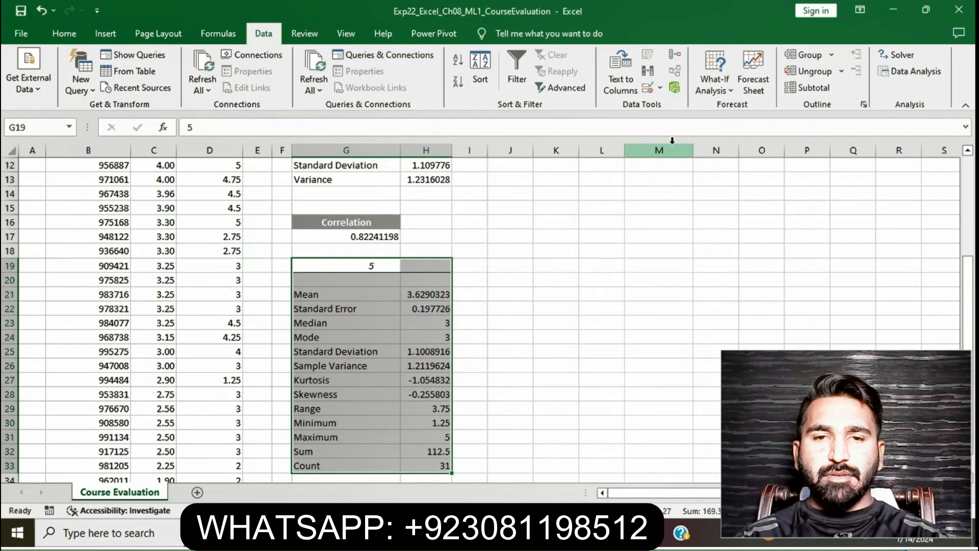
{"action": "left_click", "coordinate": [574, 292]}
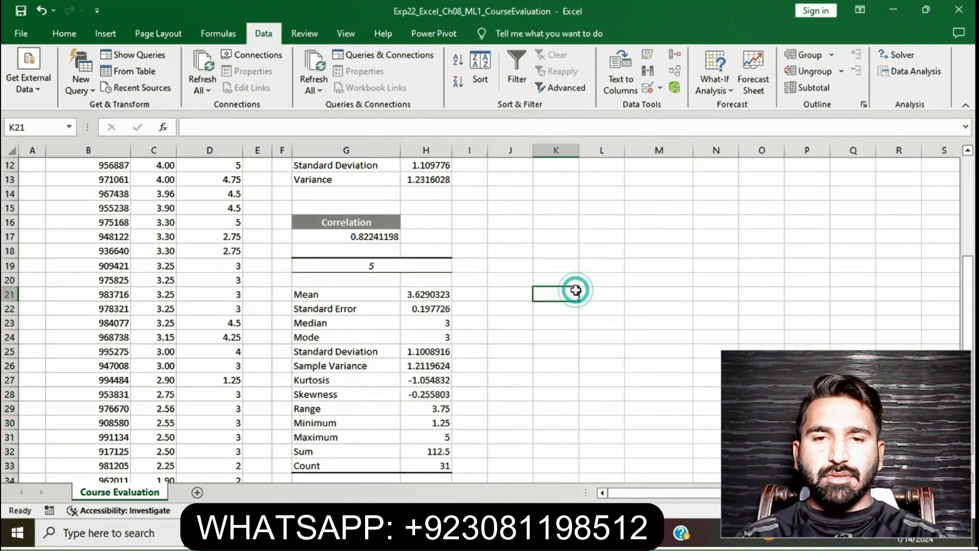
{"action": "scroll", "coordinate": [575, 290], "scroll_direction": "up", "scroll_amount": 1}
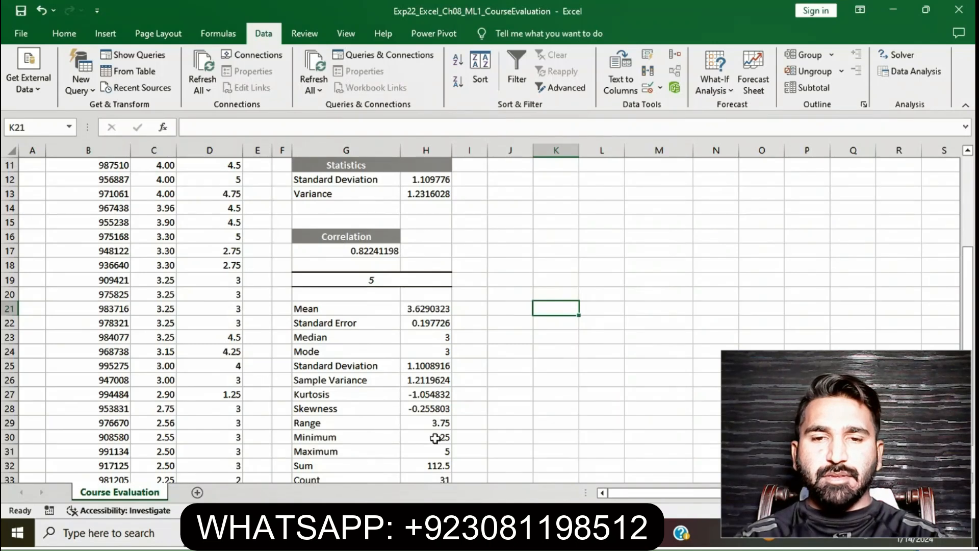
Return to the Word instructions, move the yellow highlight from step 6 to step 7, and read its scatter plot requirement.
{"action": "key", "text": "alt+Tab"}
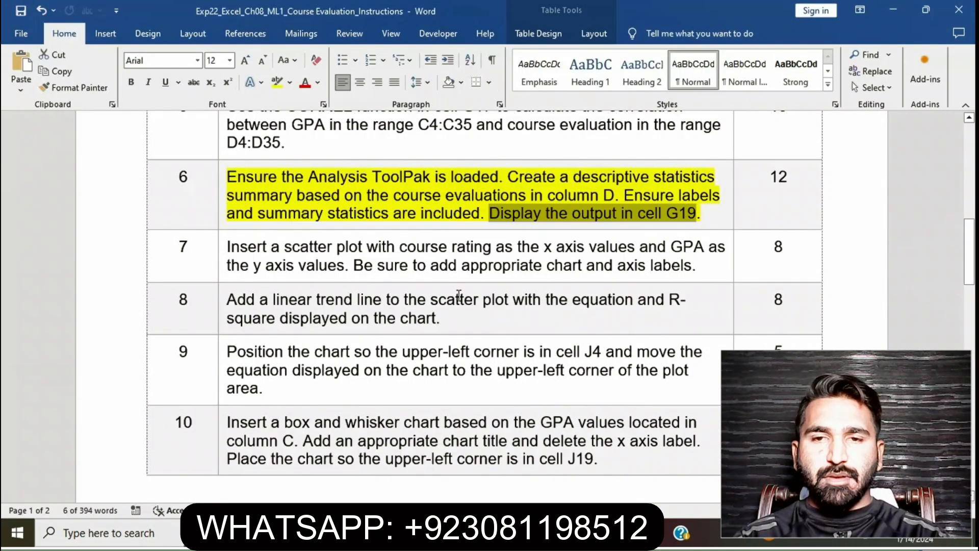
{"action": "left_click", "coordinate": [481, 215]}
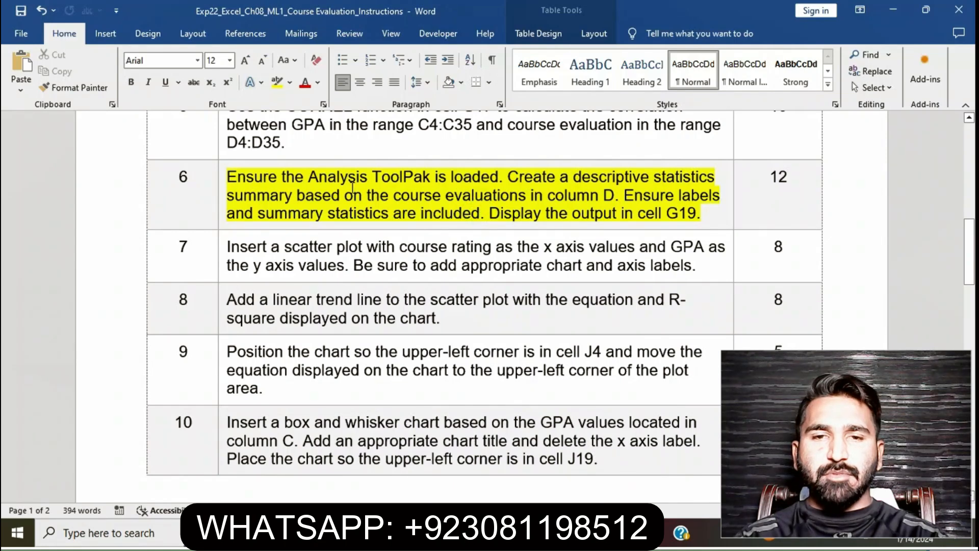
{"action": "left_click", "coordinate": [223, 177]}
{"action": "left_click", "coordinate": [282, 158]}
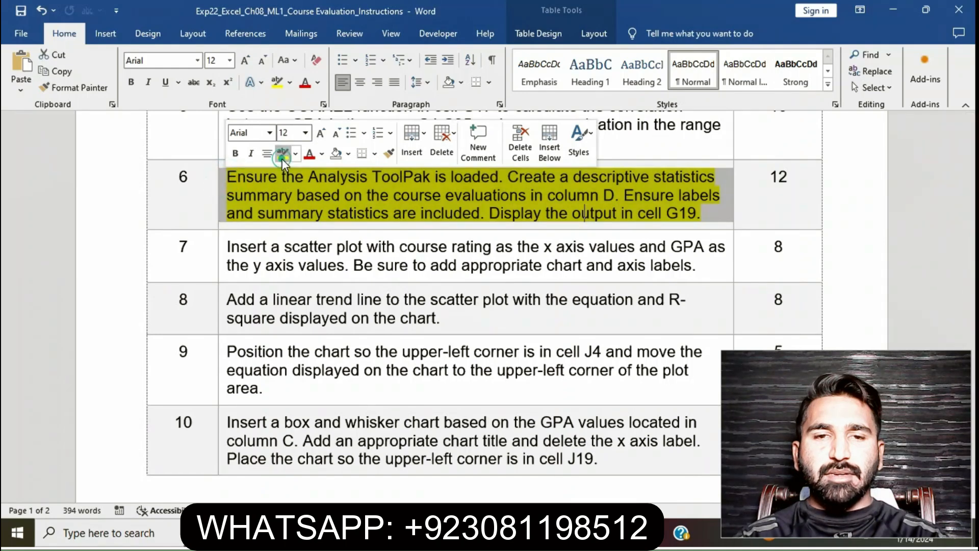
{"action": "scroll", "coordinate": [324, 304], "scroll_direction": "down", "scroll_amount": 8}
{"action": "scroll", "coordinate": [322, 305], "scroll_direction": "up", "scroll_amount": 10}
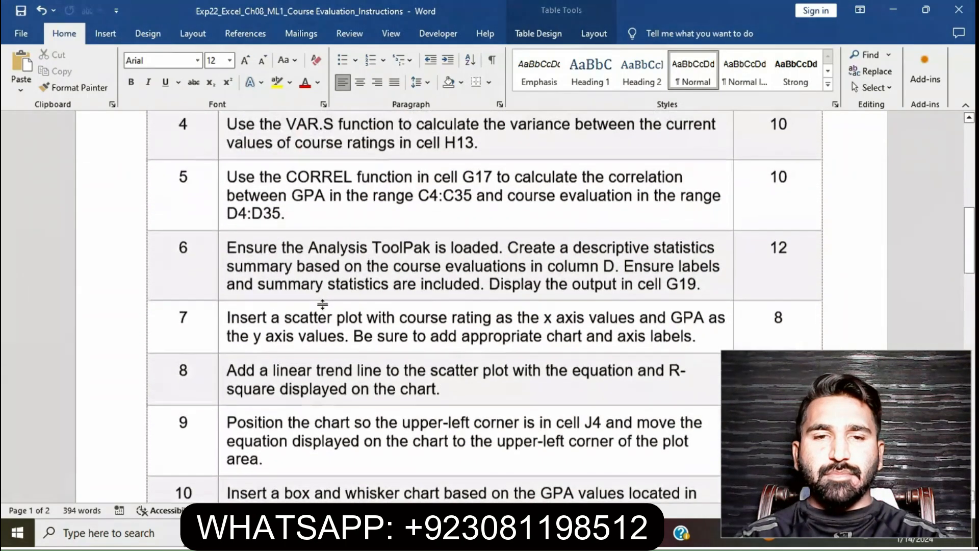
{"action": "scroll", "coordinate": [322, 305], "scroll_direction": "down", "scroll_amount": 1}
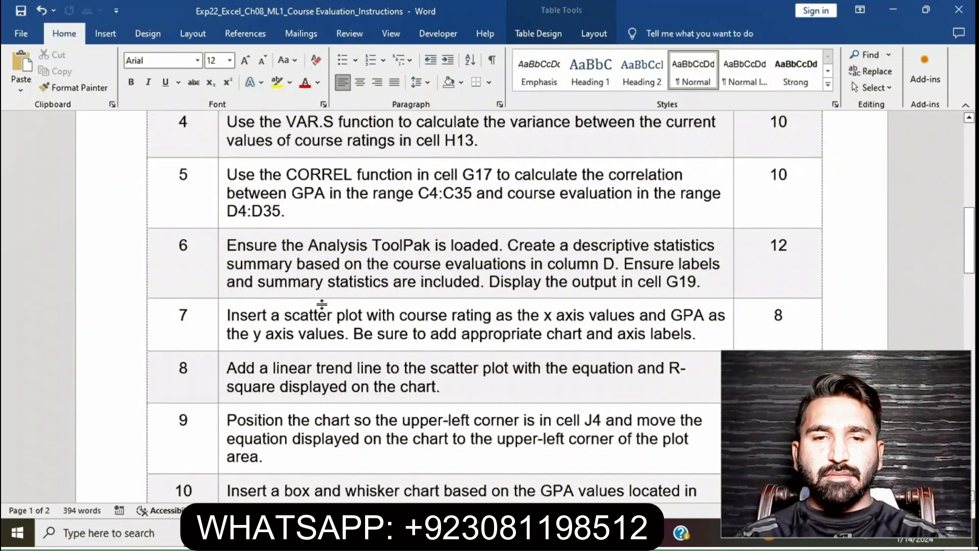
{"action": "left_click", "coordinate": [221, 318]}
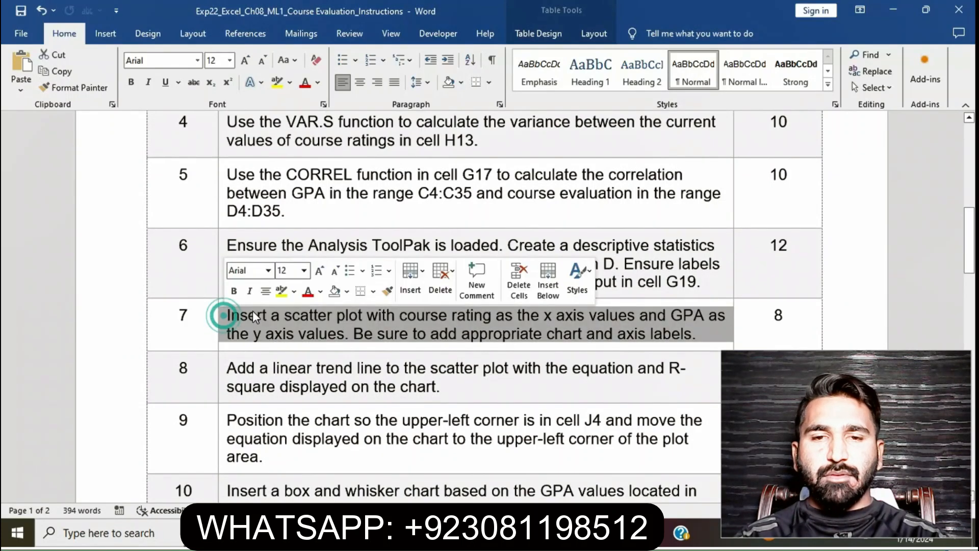
{"action": "left_click", "coordinate": [281, 294]}
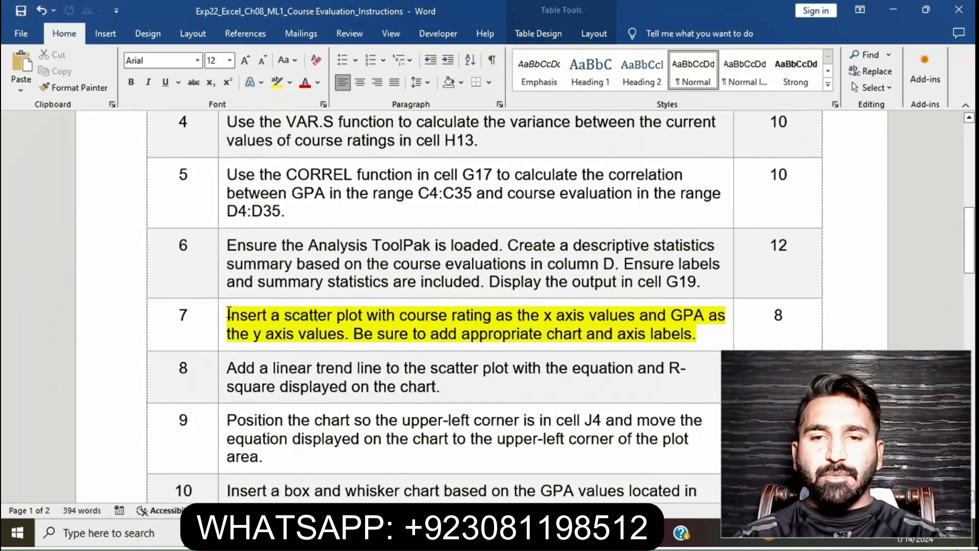
{"action": "left_click_drag", "start_coordinate": [229, 312], "coordinate": [348, 335]}
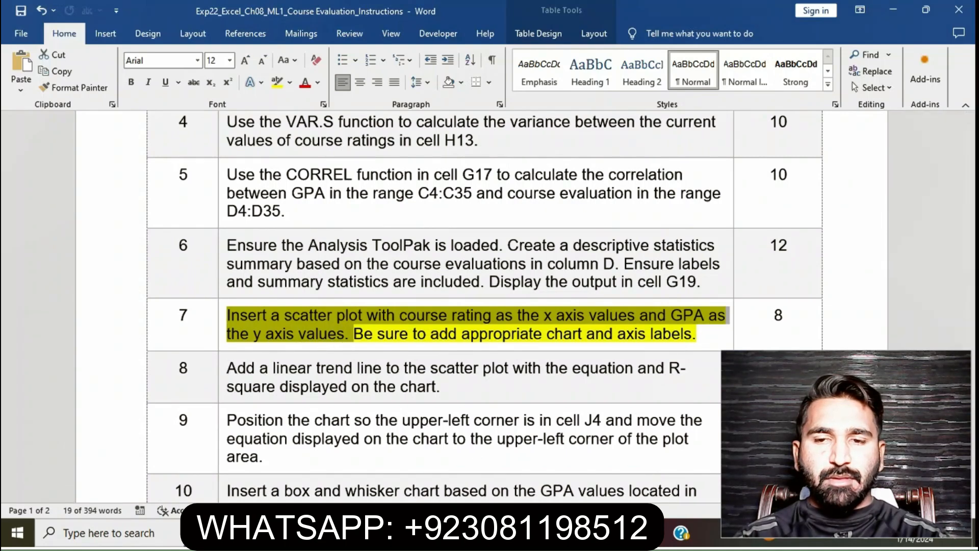
Switch to the Excel workbook and insert an X Y scatter chart from the GPA and course rating values in C4:D35.
{"action": "key", "text": "alt+Tab"}
{"action": "scroll", "coordinate": [357, 255], "scroll_direction": "up", "scroll_amount": 3}
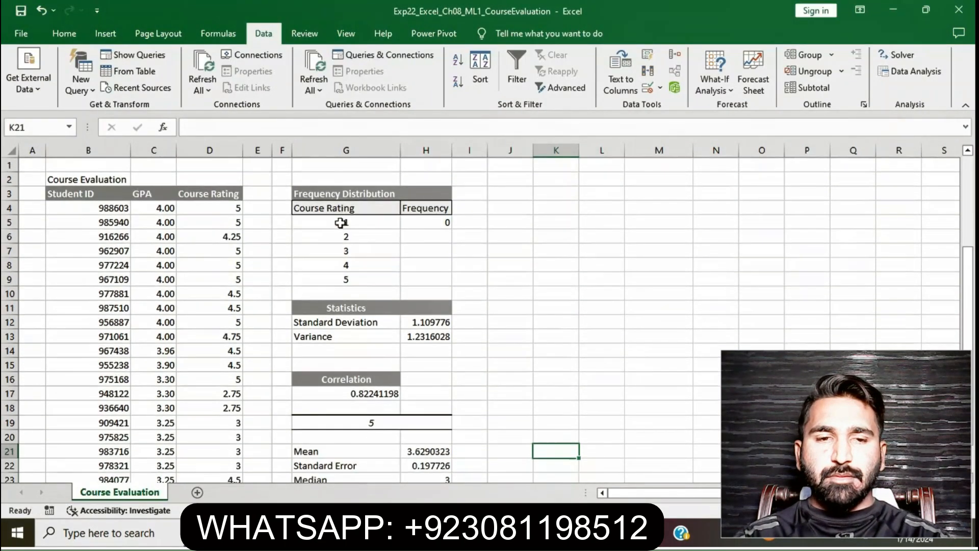
{"action": "left_click_drag", "start_coordinate": [162, 207], "coordinate": [224, 491]}
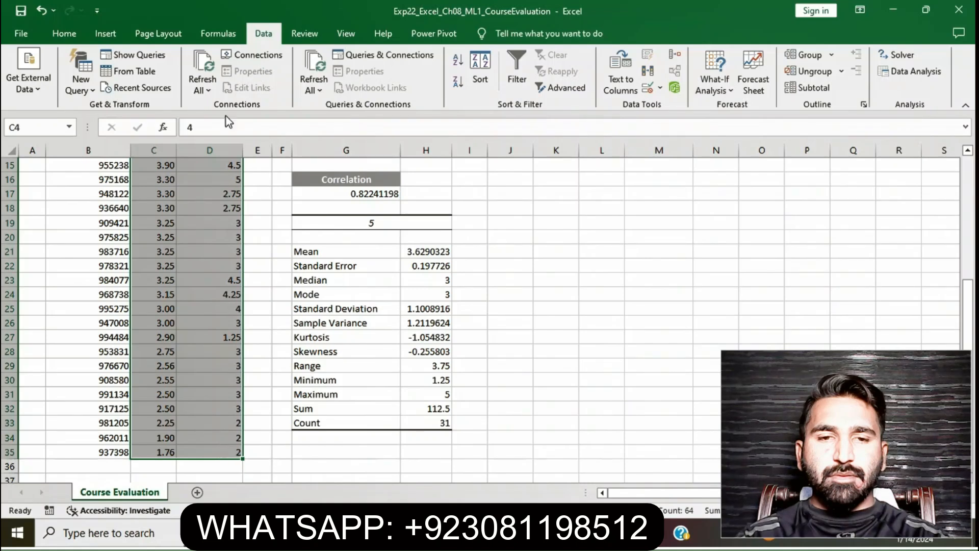
{"action": "left_click", "coordinate": [104, 34]}
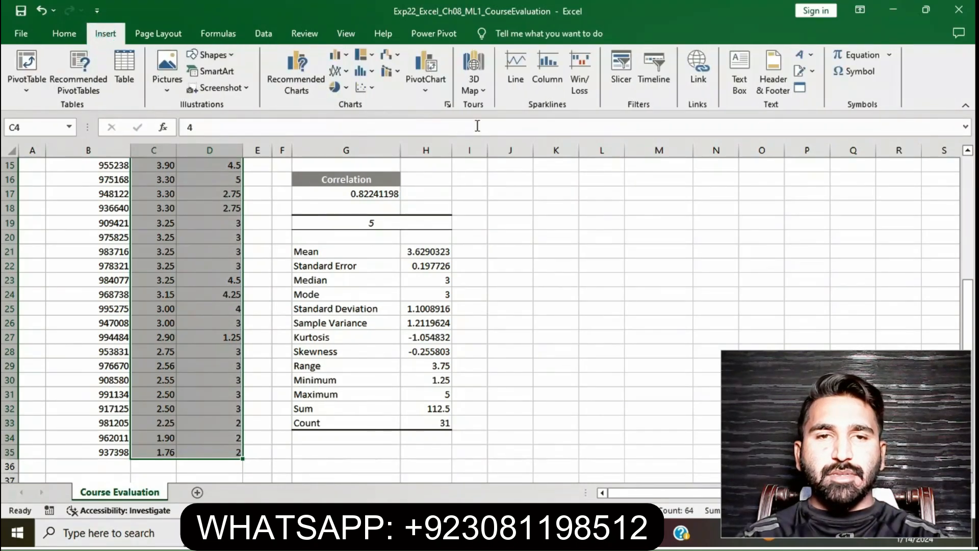
{"action": "left_click", "coordinate": [448, 104]}
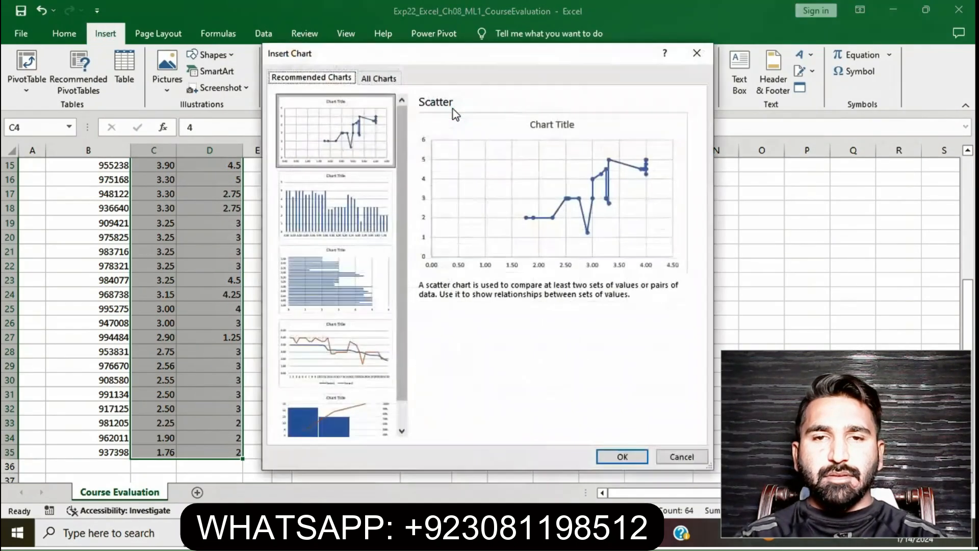
{"action": "left_click", "coordinate": [386, 80]}
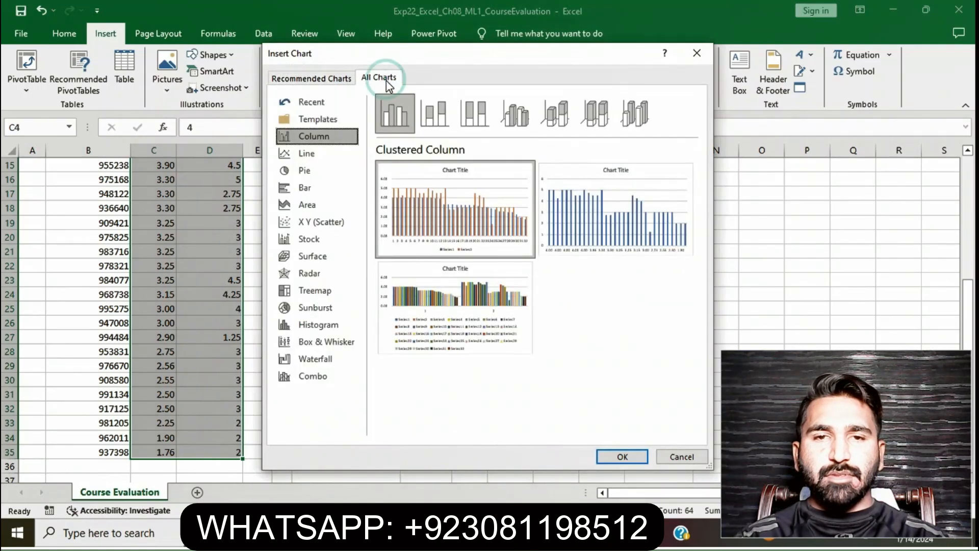
{"action": "left_click", "coordinate": [339, 223]}
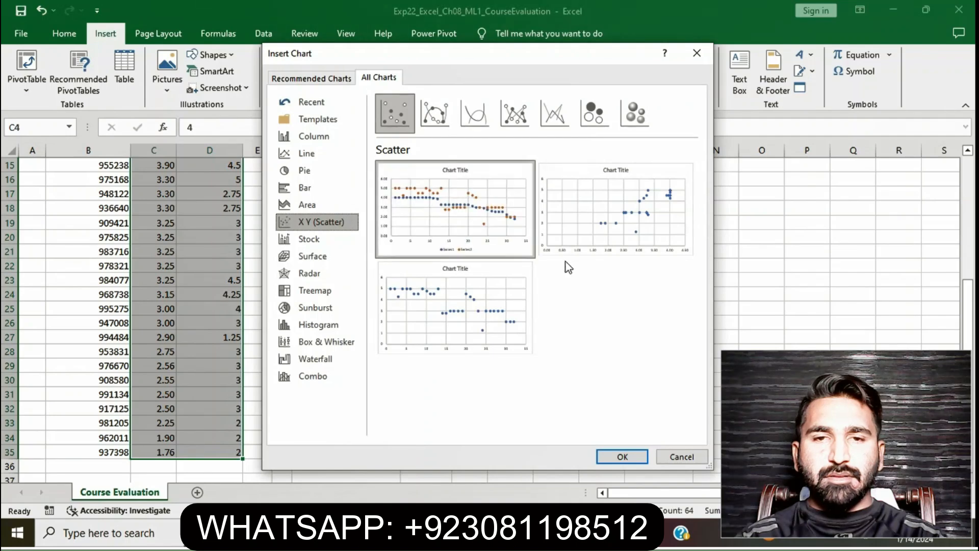
{"action": "mouse_move", "coordinate": [488, 233]}
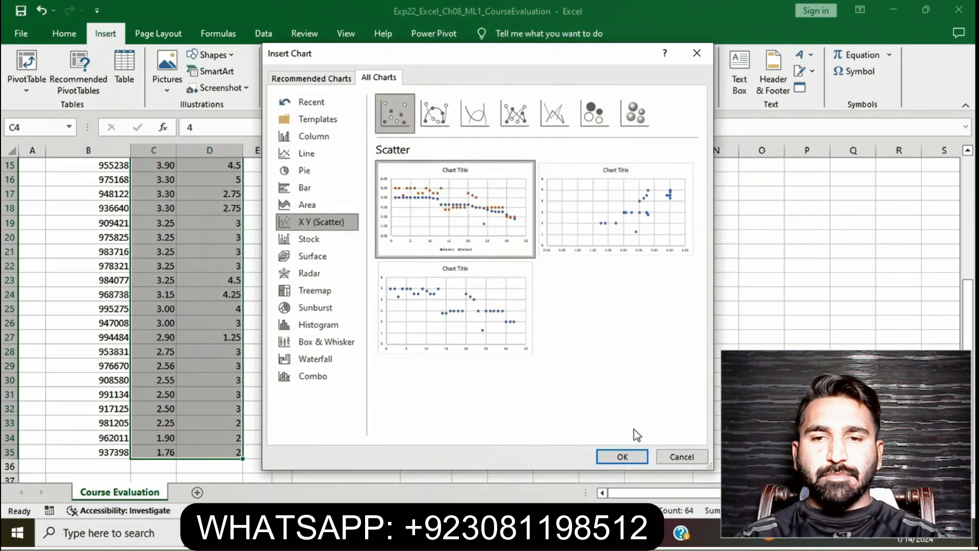
{"action": "left_click", "coordinate": [619, 457]}
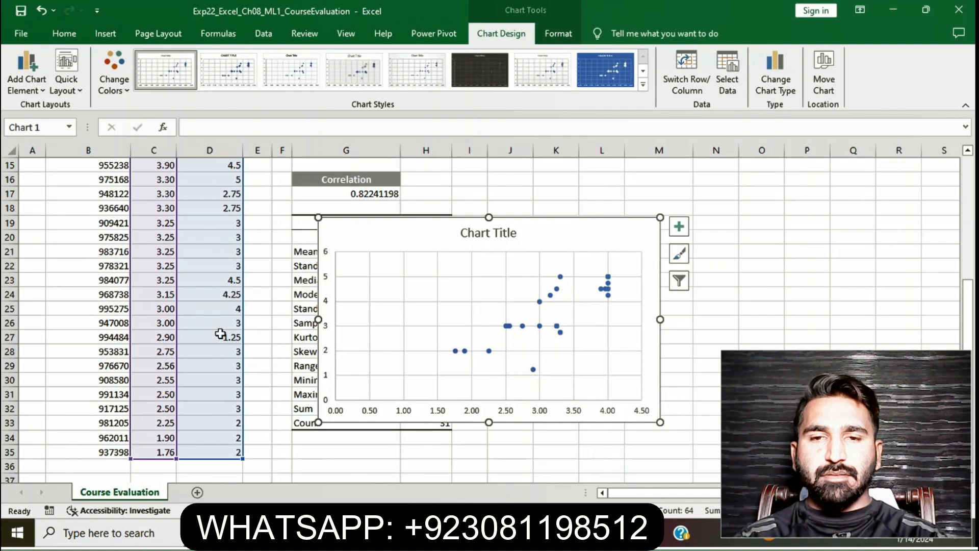
Compare the scatter chart with its source columns and read the chart and axis labels requirement of step 7 in the Word instructions.
{"action": "scroll", "coordinate": [221, 334], "scroll_direction": "up", "scroll_amount": 5}
{"action": "scroll", "coordinate": [220, 334], "scroll_direction": "down", "scroll_amount": 1}
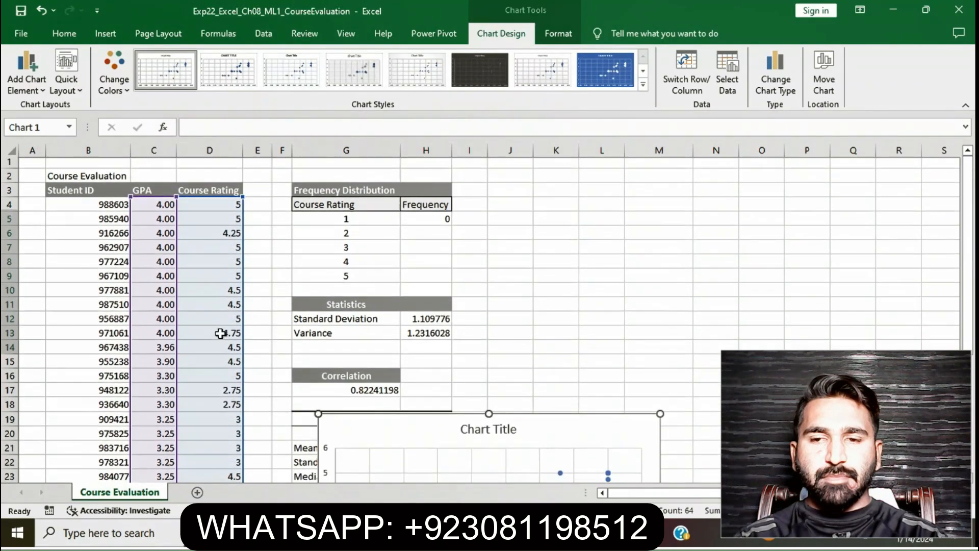
{"action": "scroll", "coordinate": [220, 334], "scroll_direction": "down", "scroll_amount": 3}
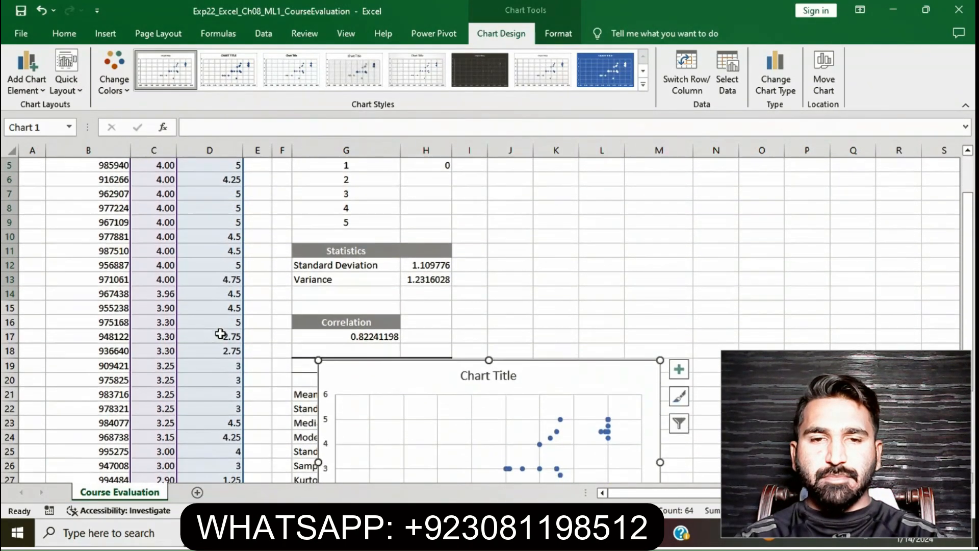
{"action": "scroll", "coordinate": [221, 334], "scroll_direction": "down", "scroll_amount": 7}
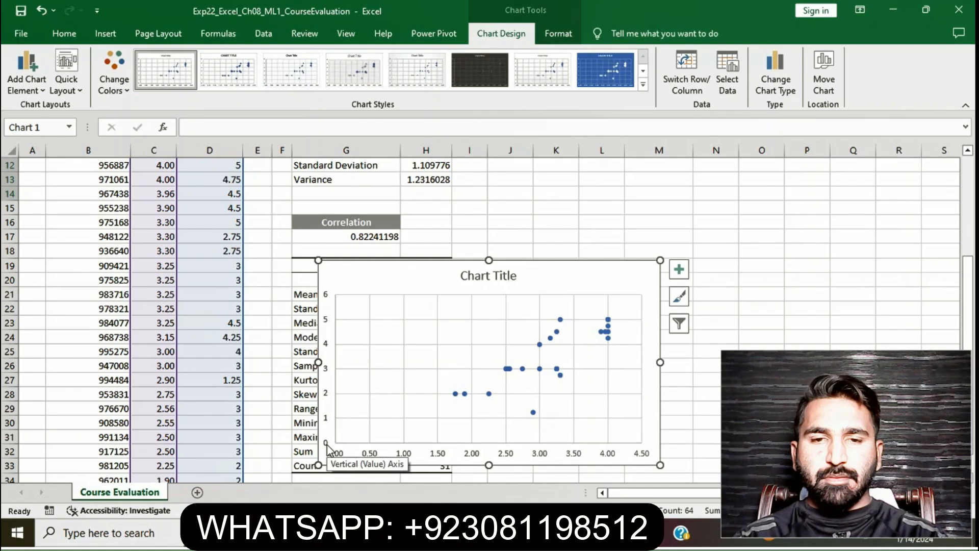
{"action": "left_click", "coordinate": [438, 533]}
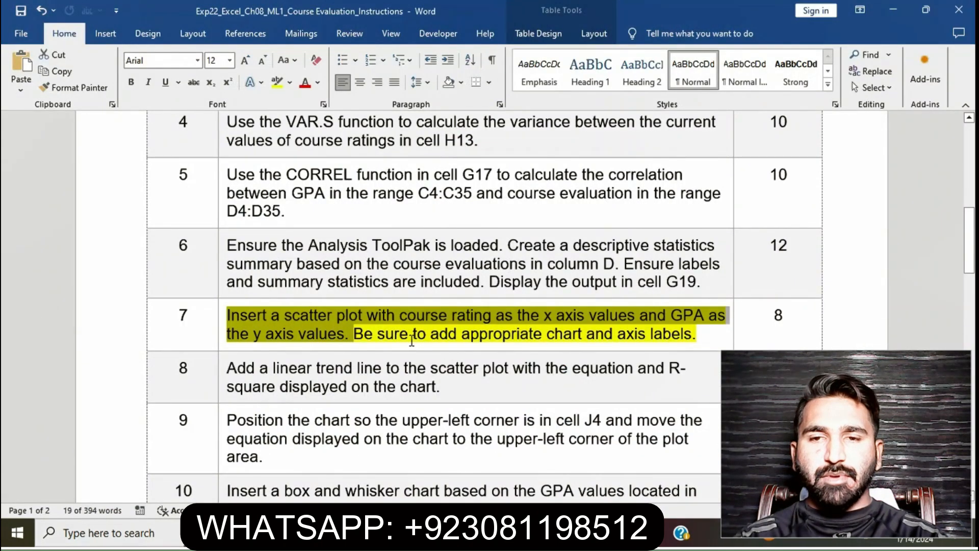
{"action": "left_click_drag", "start_coordinate": [357, 334], "coordinate": [695, 337]}
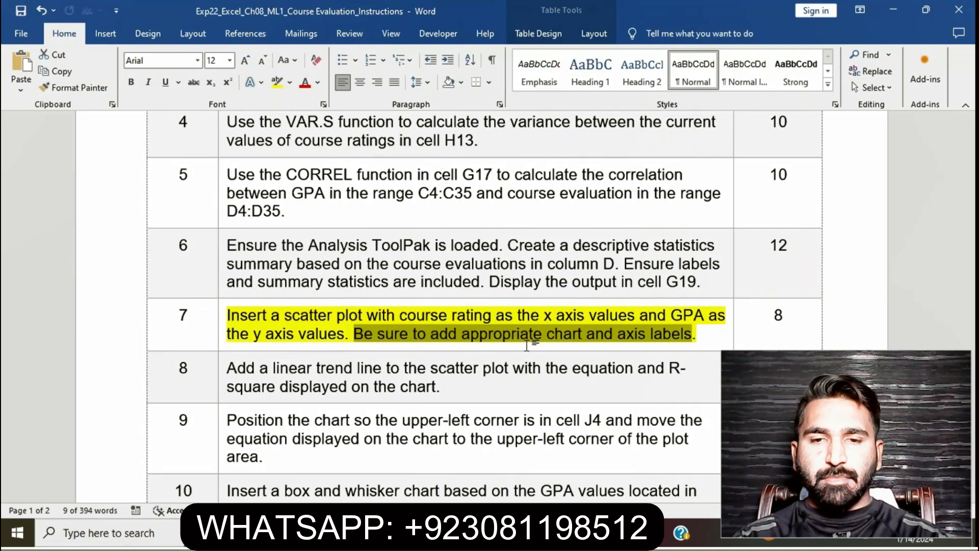
View the scatter chart's available elements in Excel, deselect the chart, and recheck the step 7 axis requirements in the Word instructions.
{"action": "key", "text": "alt+Tab"}
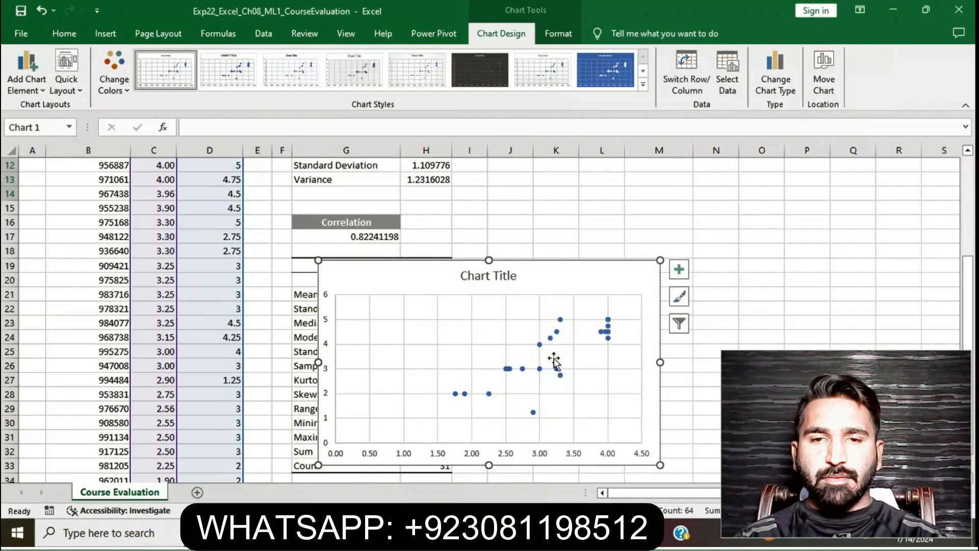
{"action": "left_click", "coordinate": [677, 270]}
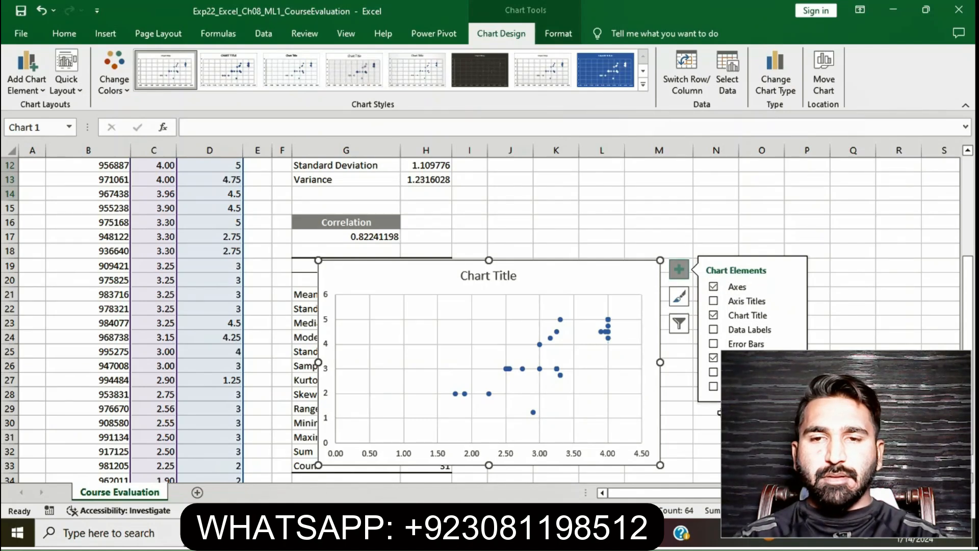
{"action": "key", "text": "alt+Tab"}
{"action": "left_click", "coordinate": [807, 479]}
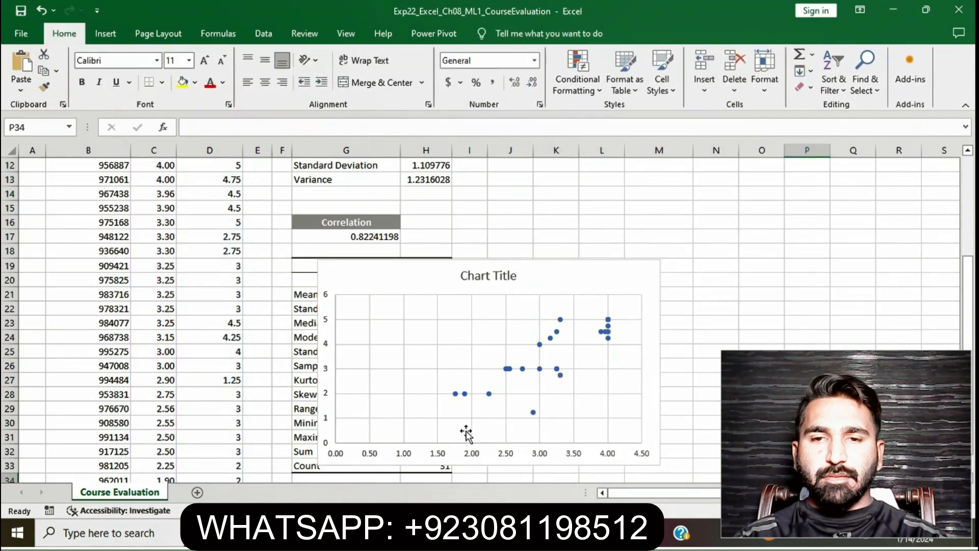
{"action": "key", "text": "alt+Tab"}
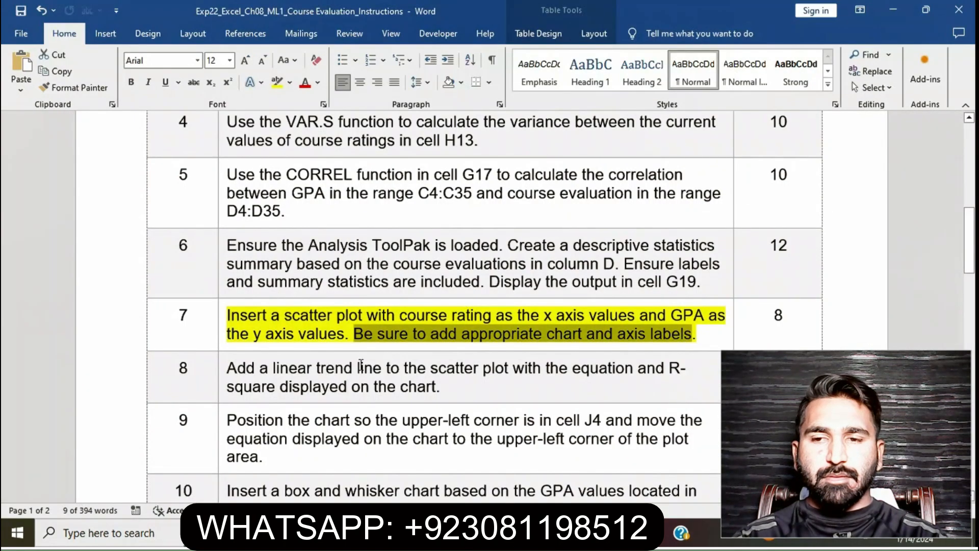
{"action": "left_click", "coordinate": [468, 318]}
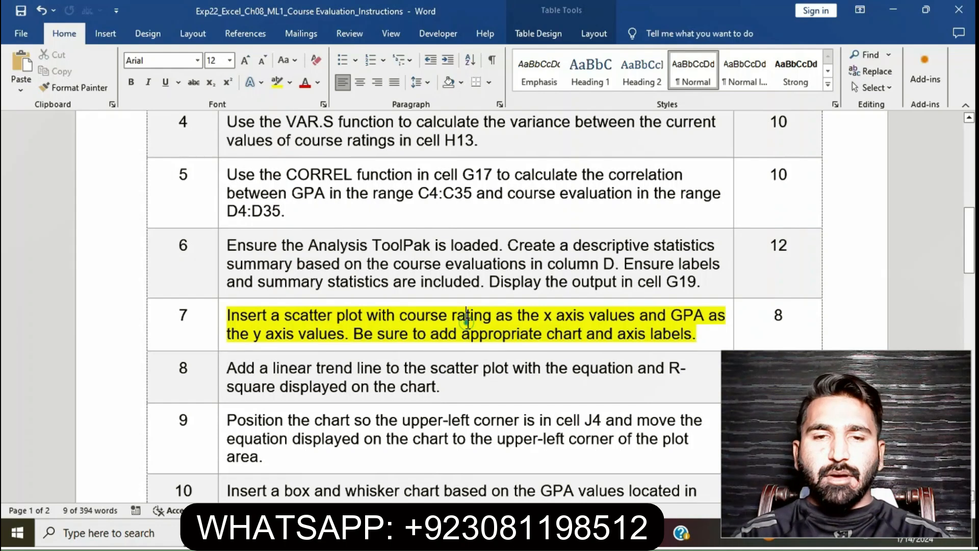